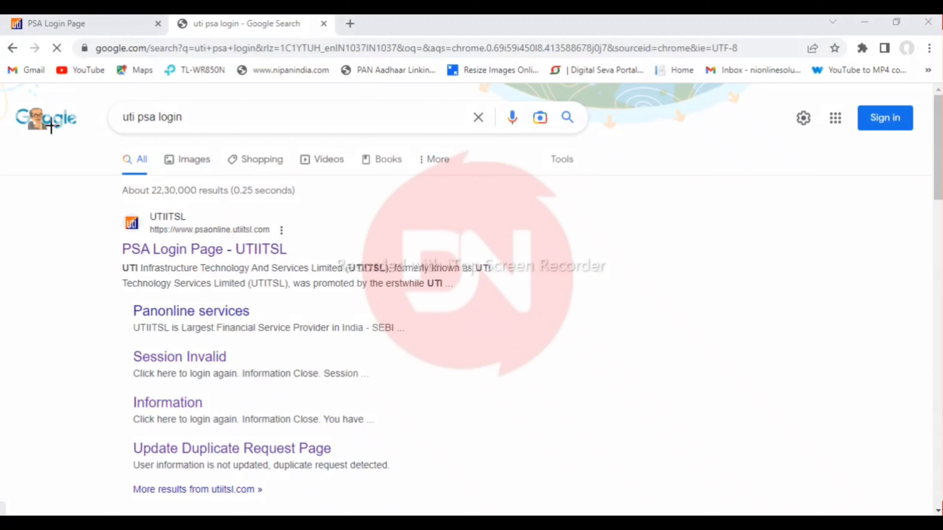
pyautogui.moveTo(93, 90)
pyautogui.mouseDown()
pyautogui.moveTo(355, 145)
pyautogui.moveTo(408, 136)
pyautogui.mouseUp()
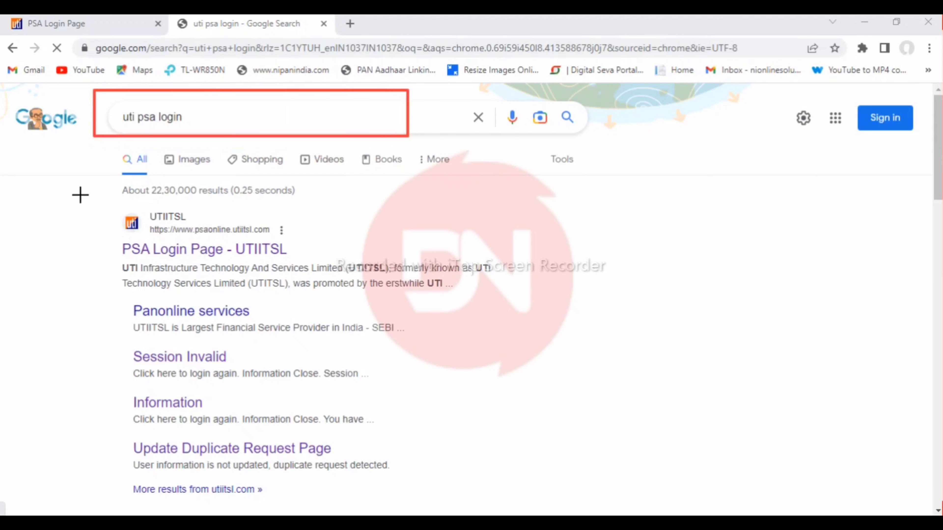
pyautogui.moveTo(79, 195); pyautogui.dragTo(366, 265)
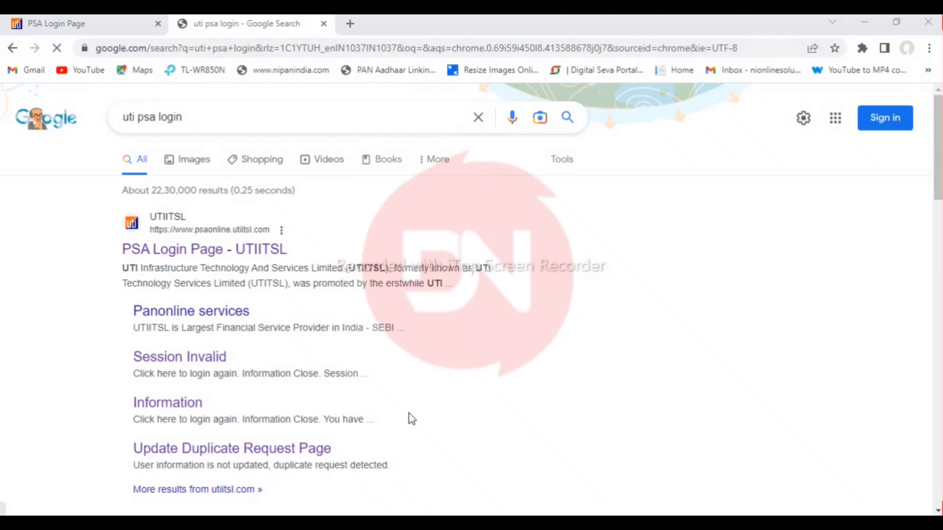
# Switch from the search results to the UTIITSL PSA Login Page.
pyautogui.click(105, 29)
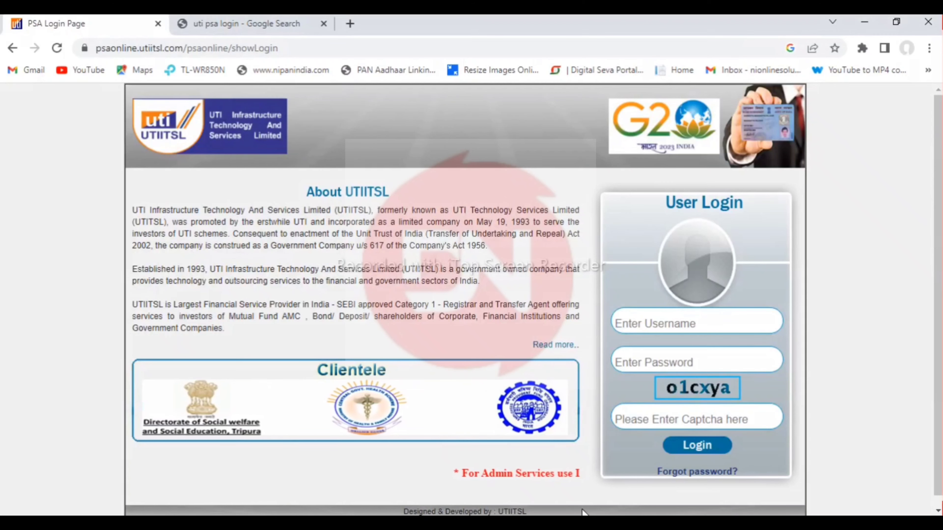
pyautogui.moveTo(598, 287)
pyautogui.mouseDown()
pyautogui.moveTo(631, 315)
pyautogui.moveTo(752, 349)
pyautogui.moveTo(787, 336)
pyautogui.mouseUp()
pyautogui.moveTo(602, 342); pyautogui.dragTo(806, 372)
pyautogui.moveTo(642, 376); pyautogui.dragTo(761, 398)
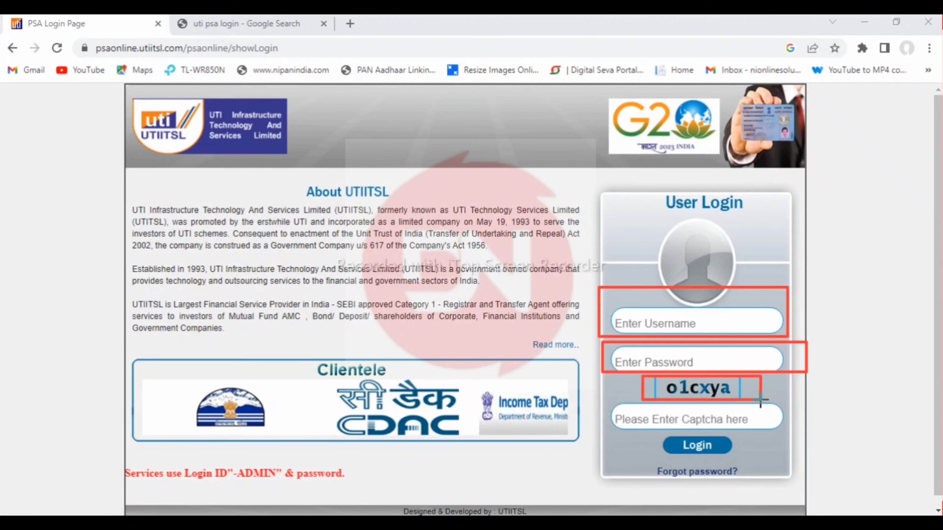
pyautogui.moveTo(647, 408); pyautogui.dragTo(764, 421)
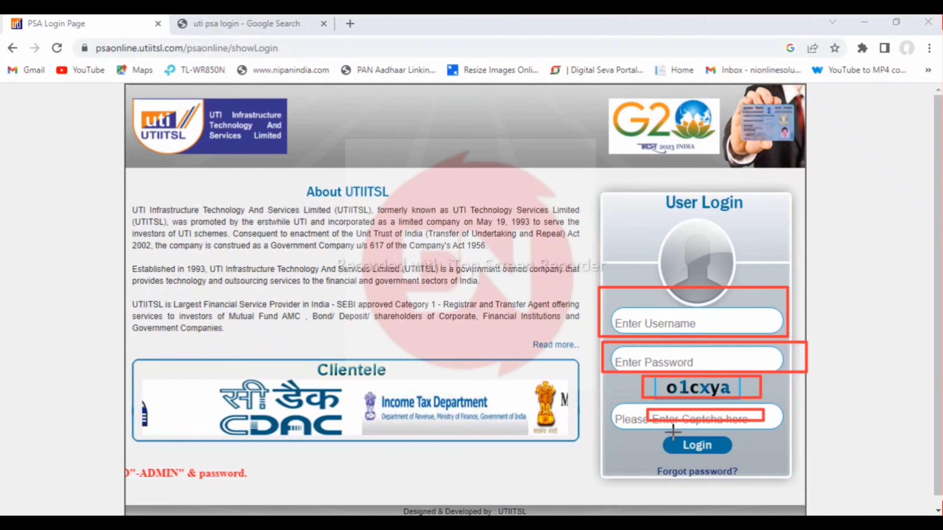
pyautogui.moveTo(671, 432); pyautogui.dragTo(751, 451)
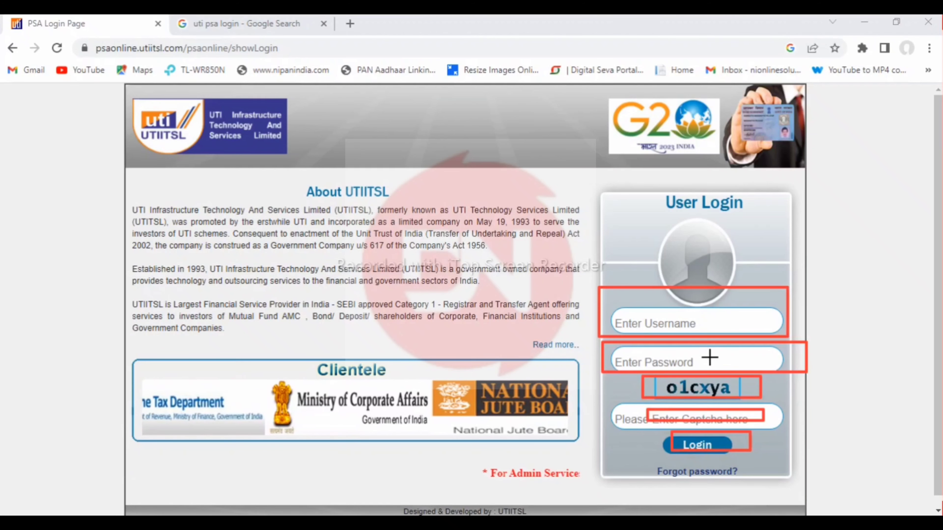
# Sign in to the PSA portal with the account username, password and captcha.
pyautogui.click(520, 511)
pyautogui.click(671, 331)
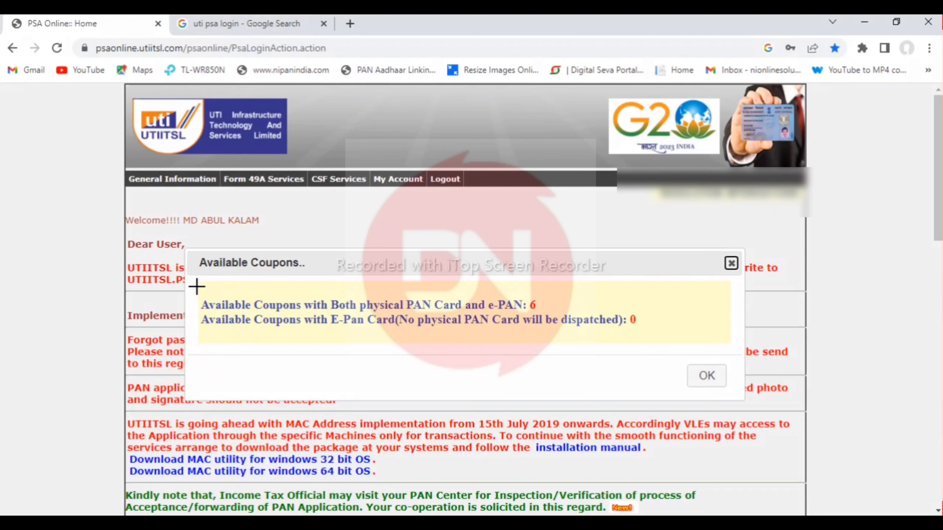
pyautogui.moveTo(197, 286)
pyautogui.mouseDown()
pyautogui.moveTo(315, 320)
pyautogui.moveTo(579, 297)
pyautogui.moveTo(580, 313)
pyautogui.mouseUp()
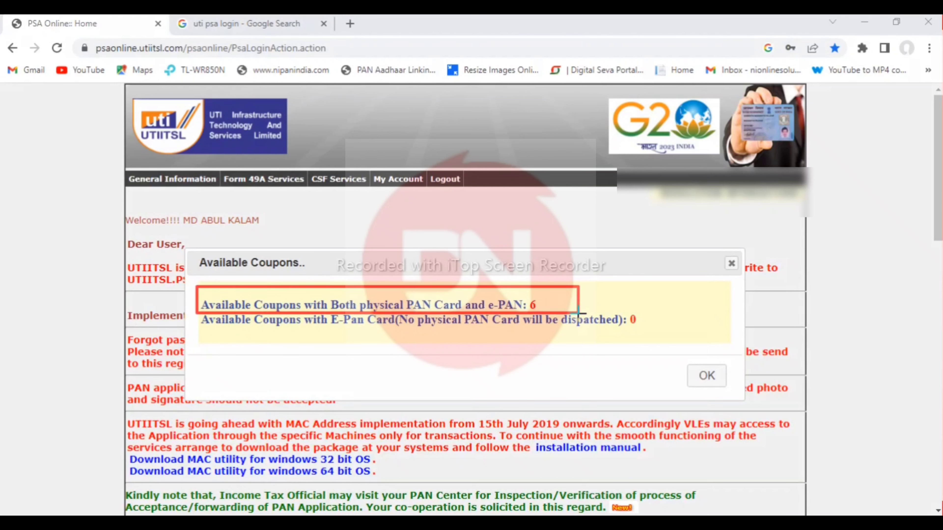
pyautogui.moveTo(192, 310)
pyautogui.mouseDown()
pyautogui.moveTo(396, 336)
pyautogui.moveTo(529, 319)
pyautogui.moveTo(647, 332)
pyautogui.mouseUp()
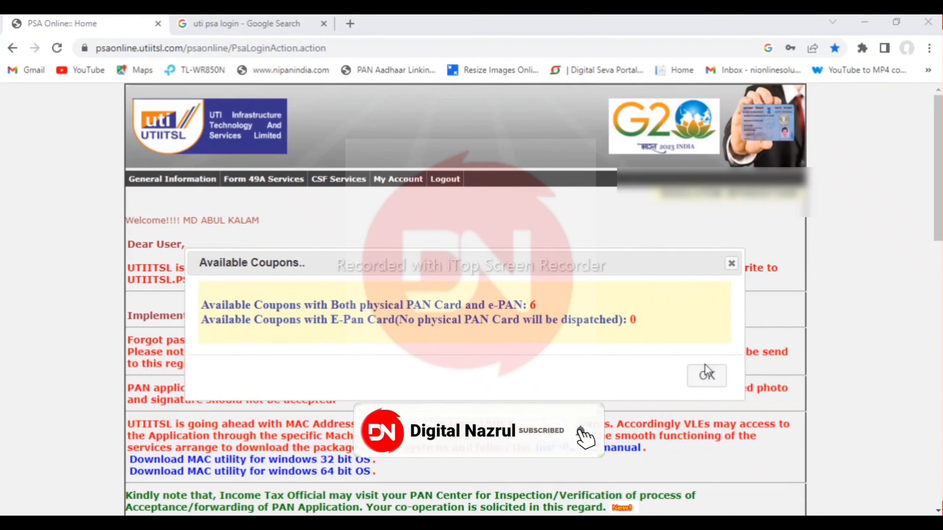
# Dismiss the available coupons notice and show the list of Form 49A Services.
pyautogui.click(707, 377)
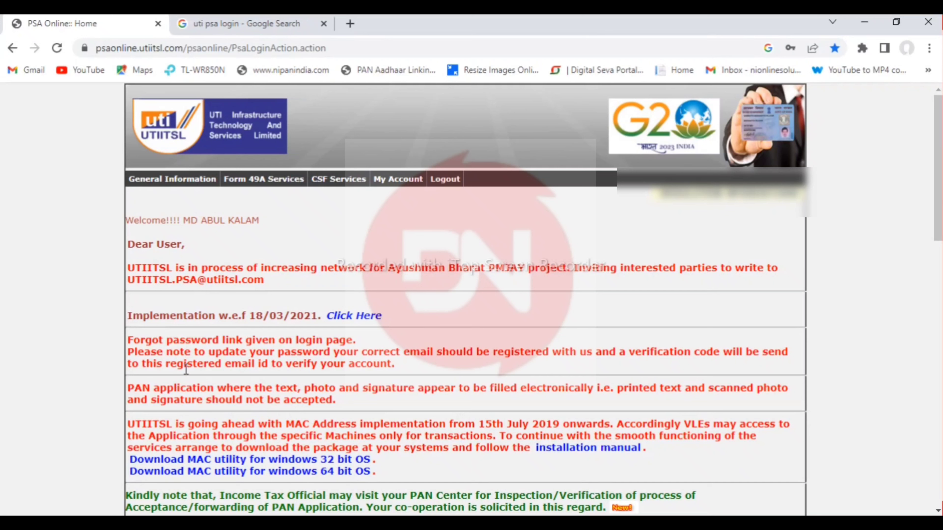
pyautogui.click(277, 187)
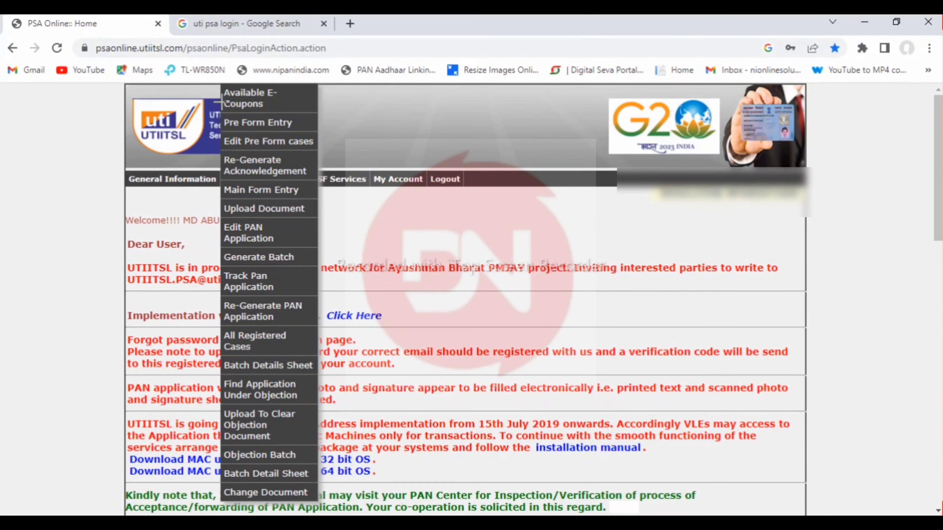
pyautogui.moveTo(218, 112)
pyautogui.mouseDown()
pyautogui.moveTo(271, 134)
pyautogui.moveTo(322, 130)
pyautogui.mouseUp()
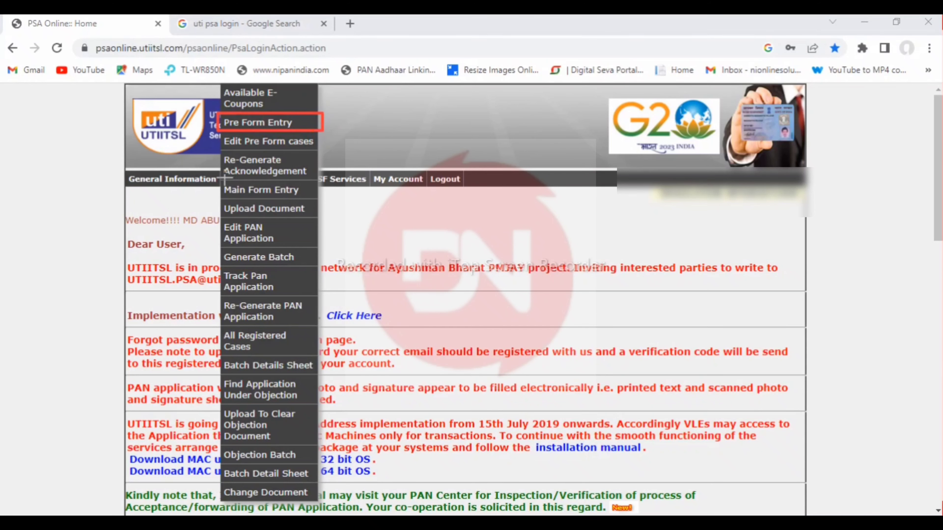
pyautogui.moveTo(212, 180); pyautogui.dragTo(322, 199)
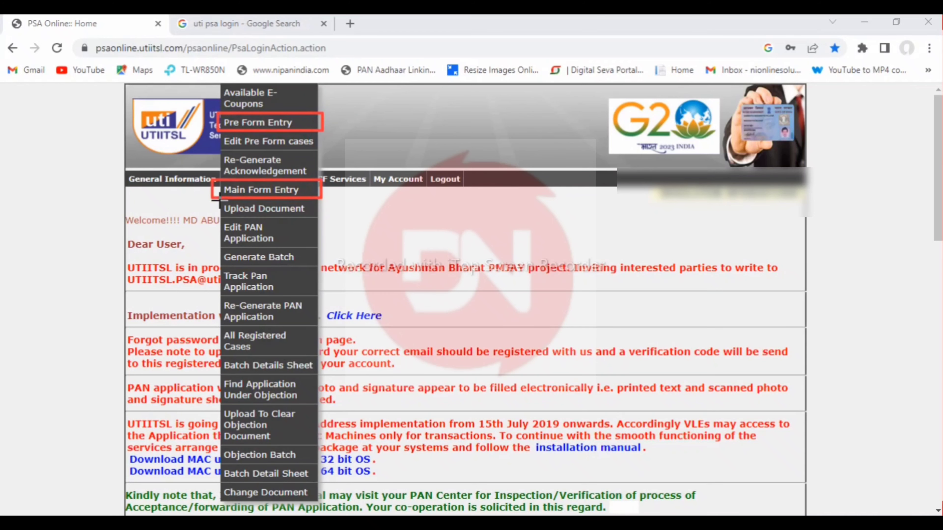
pyautogui.moveTo(219, 201)
pyautogui.mouseDown()
pyautogui.moveTo(257, 223)
pyautogui.moveTo(327, 226)
pyautogui.moveTo(323, 218)
pyautogui.mouseUp()
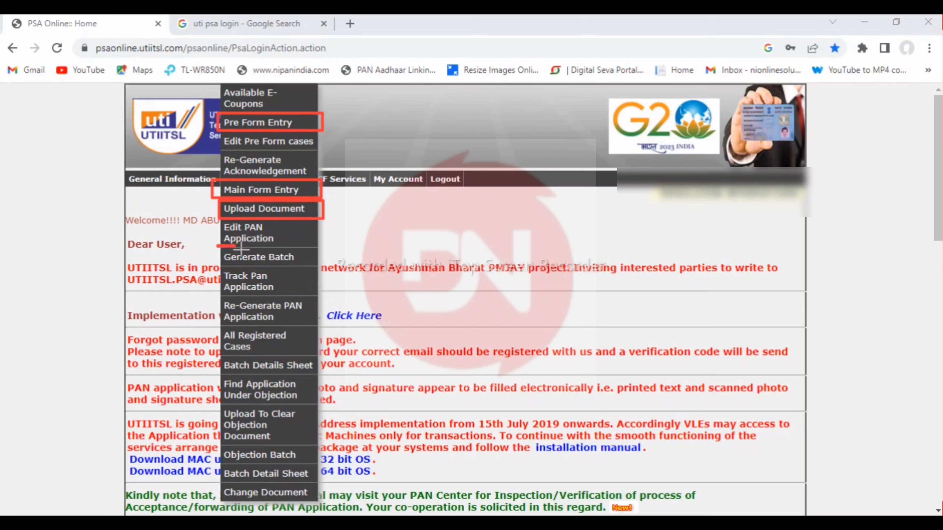
pyautogui.moveTo(218, 246); pyautogui.dragTo(310, 265)
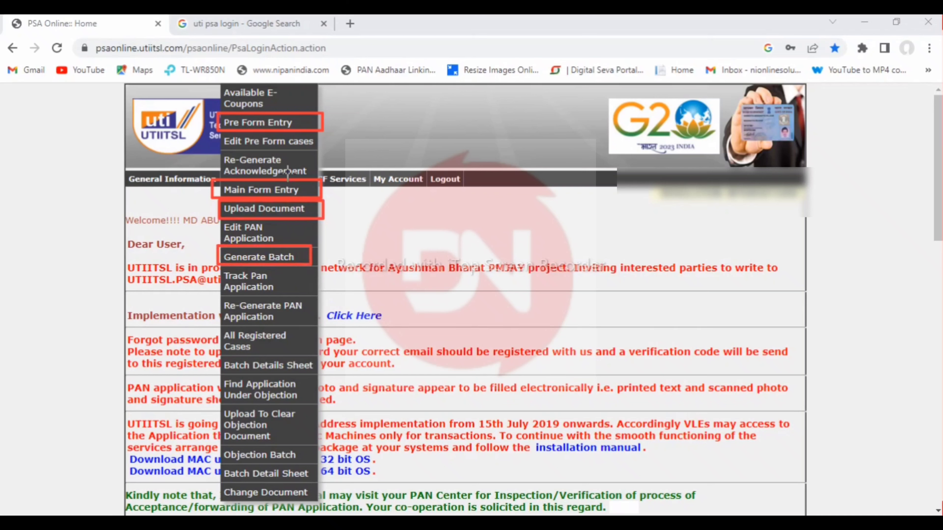
pyautogui.moveTo(269, 202)
pyautogui.mouseDown()
pyautogui.moveTo(330, 320)
pyautogui.moveTo(342, 369)
pyautogui.moveTo(342, 490)
pyautogui.mouseUp()
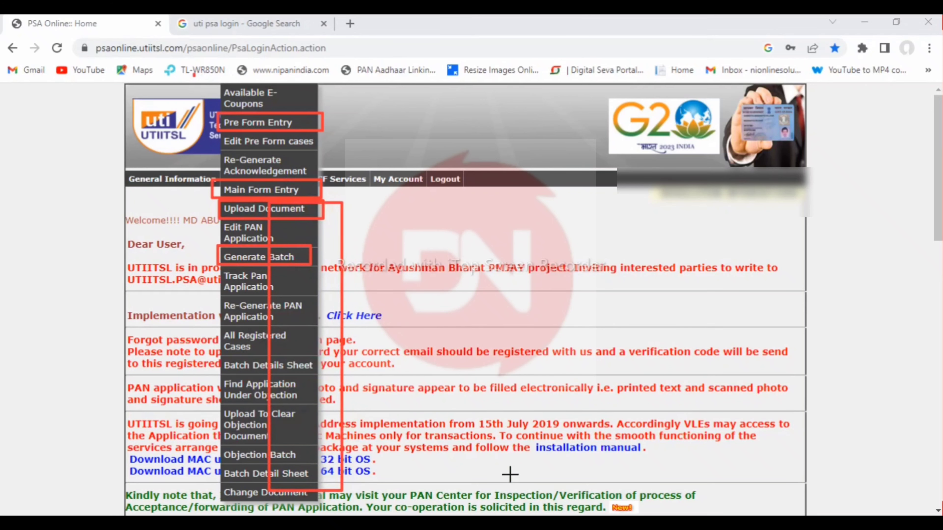
# Open the Form 49A Pre Form Entry page and bring up the applicant's personal details fields.
pyautogui.click(523, 499)
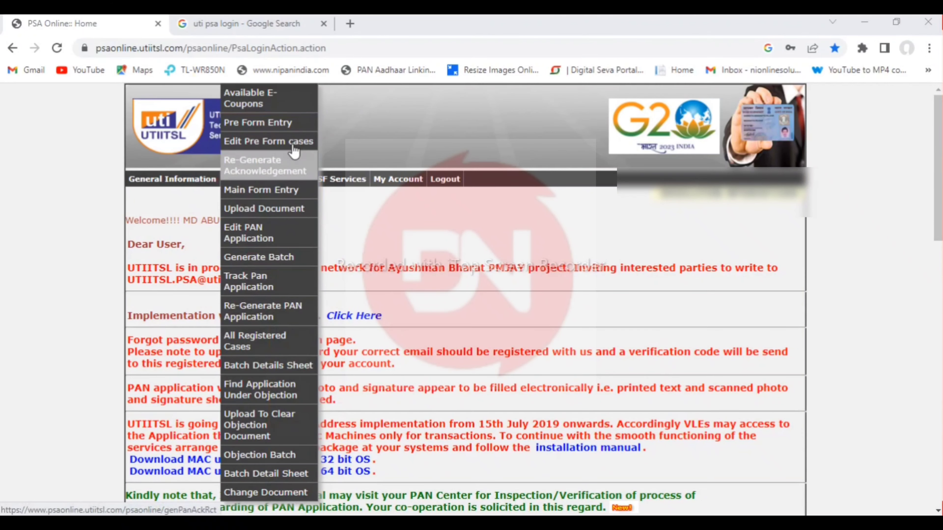
pyautogui.click(260, 128)
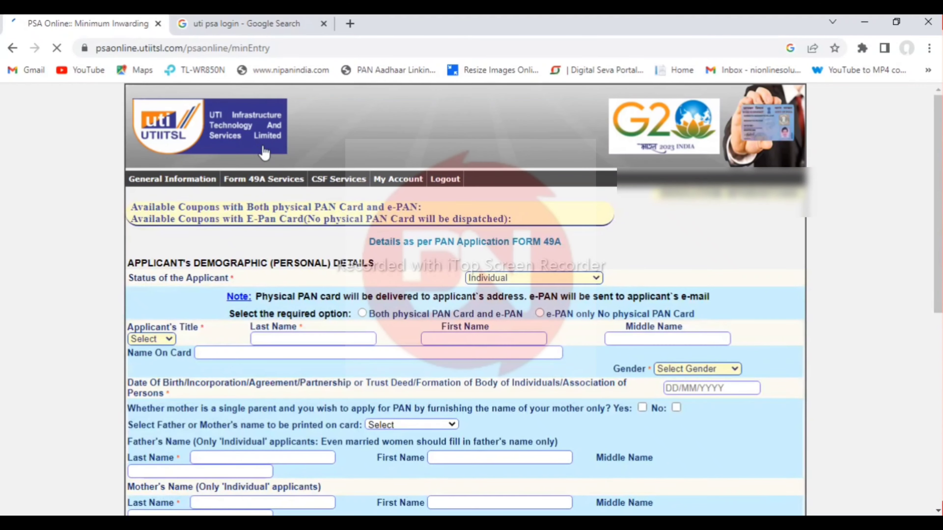
pyautogui.scroll(-4, 736, 504)
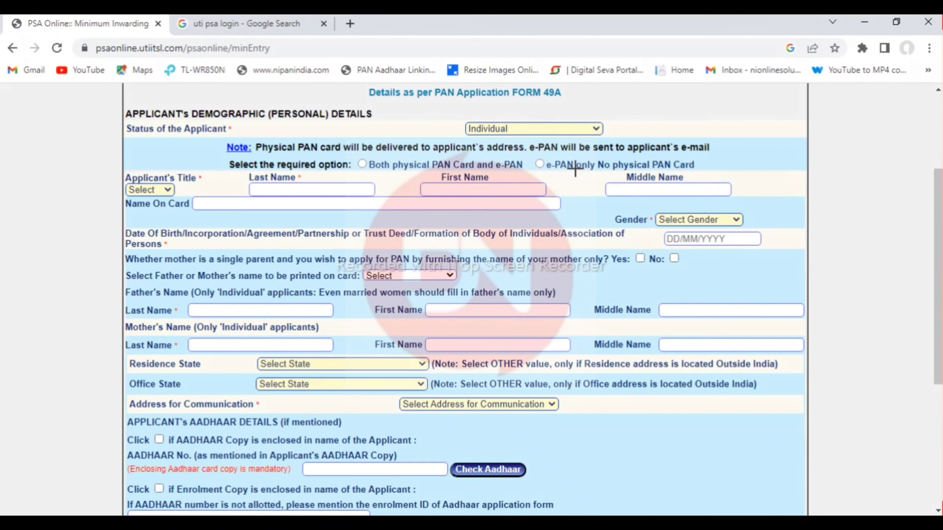
pyautogui.moveTo(454, 109)
pyautogui.mouseDown()
pyautogui.moveTo(542, 153)
pyautogui.moveTo(600, 151)
pyautogui.moveTo(610, 138)
pyautogui.mouseUp()
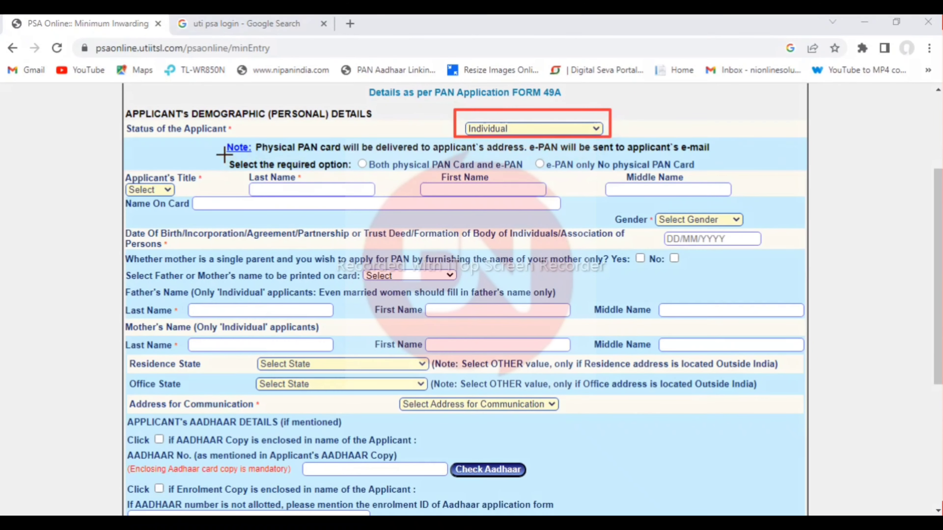
pyautogui.moveTo(224, 155)
pyautogui.mouseDown()
pyautogui.moveTo(273, 182)
pyautogui.moveTo(708, 172)
pyautogui.mouseUp()
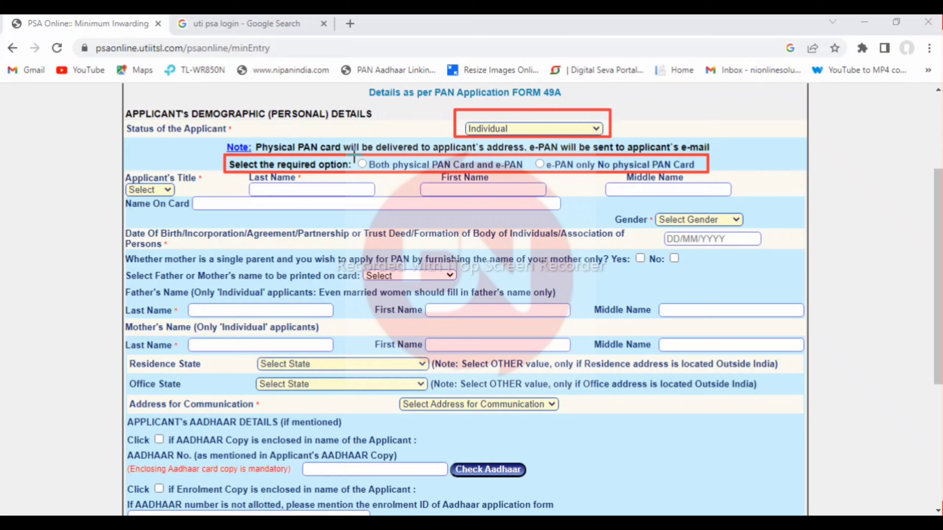
pyautogui.moveTo(354, 157)
pyautogui.mouseDown()
pyautogui.moveTo(403, 181)
pyautogui.moveTo(517, 186)
pyautogui.moveTo(524, 171)
pyautogui.mouseUp()
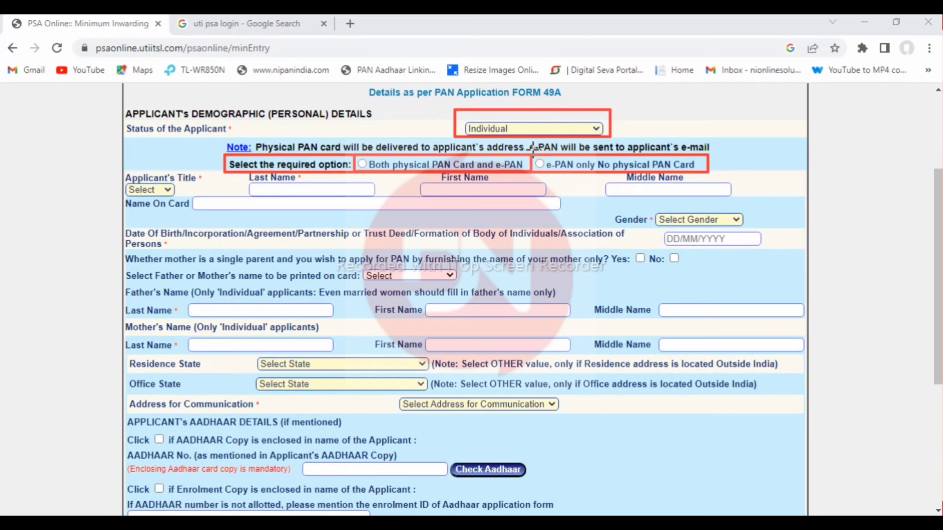
pyautogui.moveTo(532, 149)
pyautogui.mouseDown()
pyautogui.moveTo(545, 167)
pyautogui.moveTo(720, 171)
pyautogui.mouseUp()
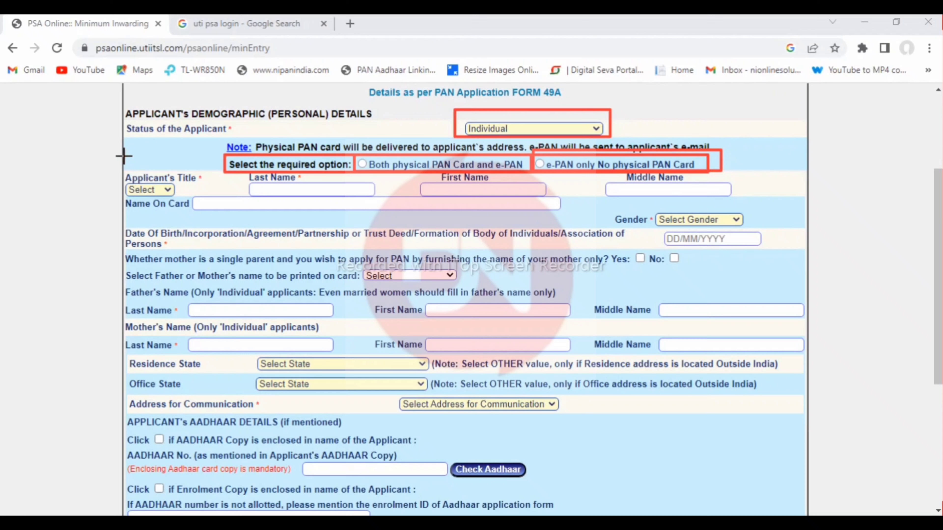
pyautogui.moveTo(114, 157)
pyautogui.mouseDown()
pyautogui.moveTo(149, 195)
pyautogui.moveTo(207, 200)
pyautogui.mouseUp()
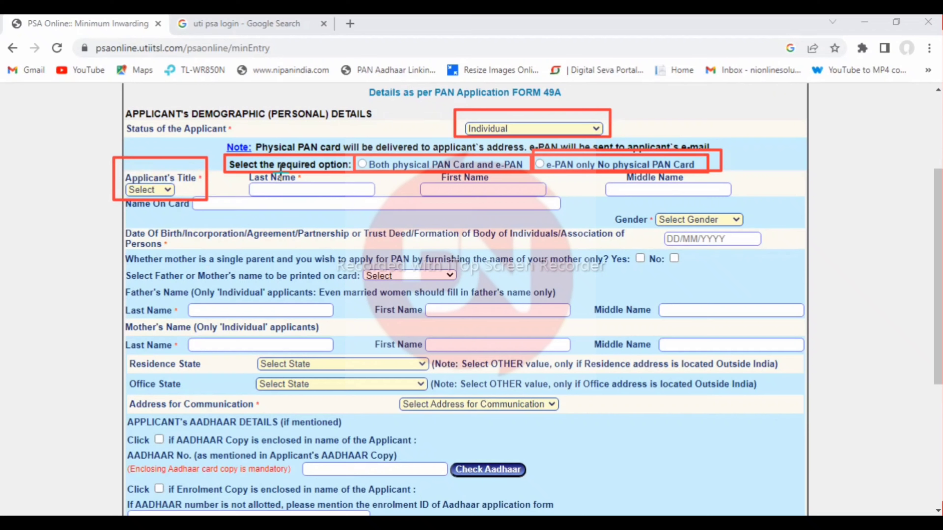
pyautogui.moveTo(231, 169)
pyautogui.mouseDown()
pyautogui.moveTo(291, 196)
pyautogui.moveTo(514, 204)
pyautogui.moveTo(530, 195)
pyautogui.mouseUp()
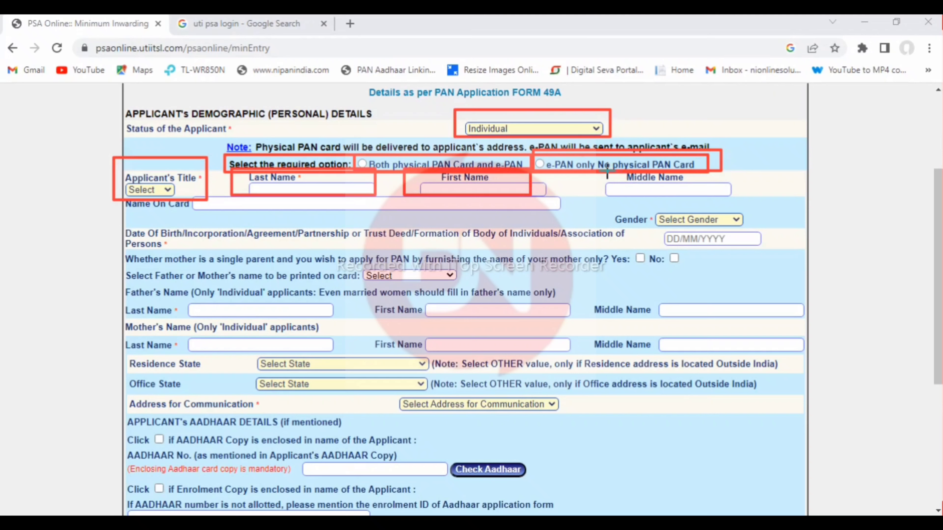
pyautogui.moveTo(604, 168); pyautogui.dragTo(741, 198)
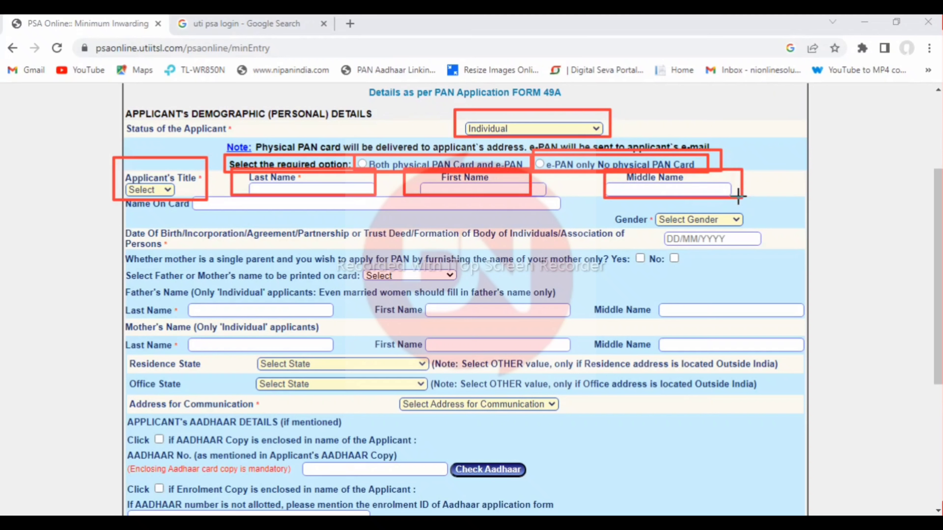
pyautogui.moveTo(600, 200)
pyautogui.mouseDown()
pyautogui.moveTo(704, 229)
pyautogui.moveTo(752, 233)
pyautogui.moveTo(758, 223)
pyautogui.mouseUp()
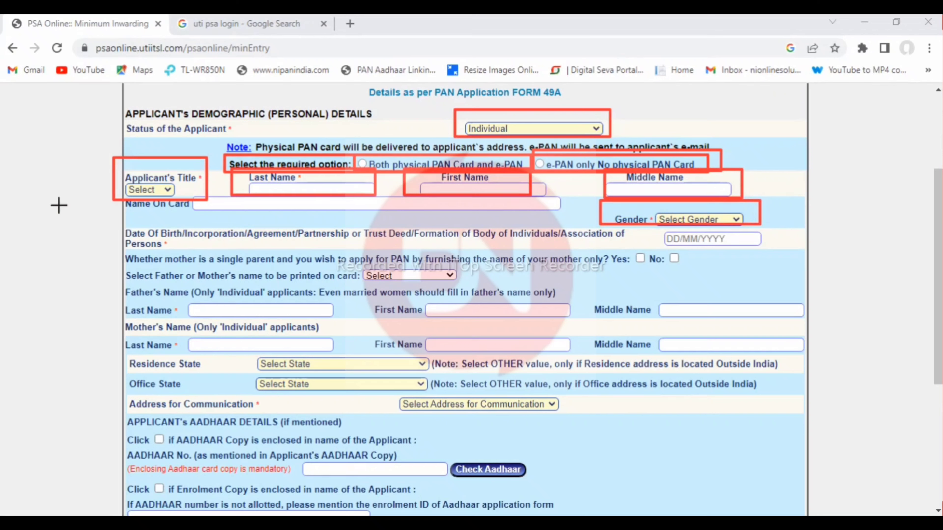
pyautogui.moveTo(651, 224); pyautogui.dragTo(783, 249)
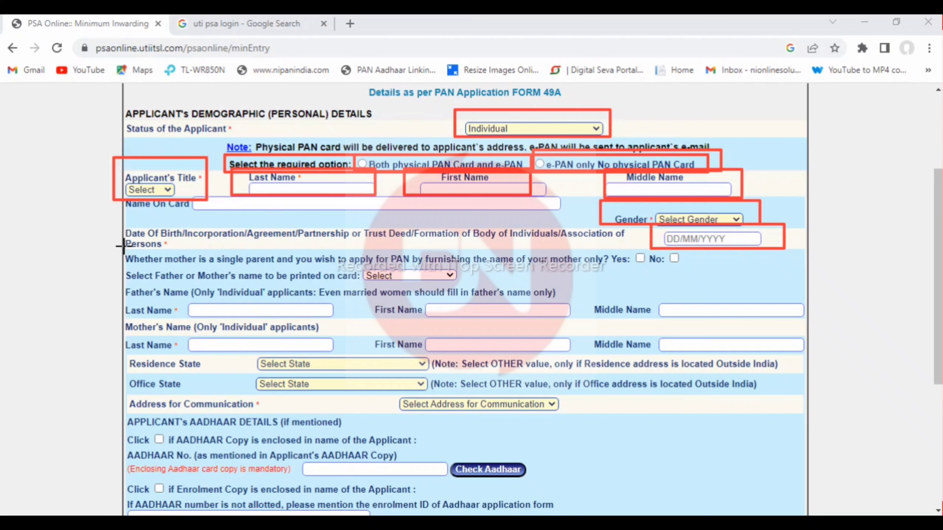
pyautogui.moveTo(120, 247)
pyautogui.mouseDown()
pyautogui.moveTo(301, 273)
pyautogui.moveTo(703, 265)
pyautogui.mouseUp()
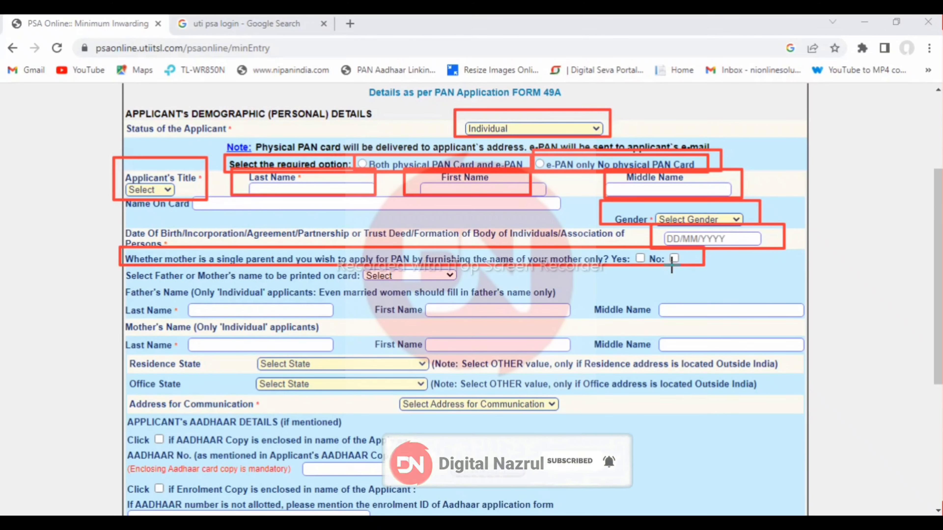
pyautogui.moveTo(630, 245)
pyautogui.mouseDown()
pyautogui.moveTo(667, 285)
pyautogui.moveTo(661, 277)
pyautogui.moveTo(697, 284)
pyautogui.mouseUp()
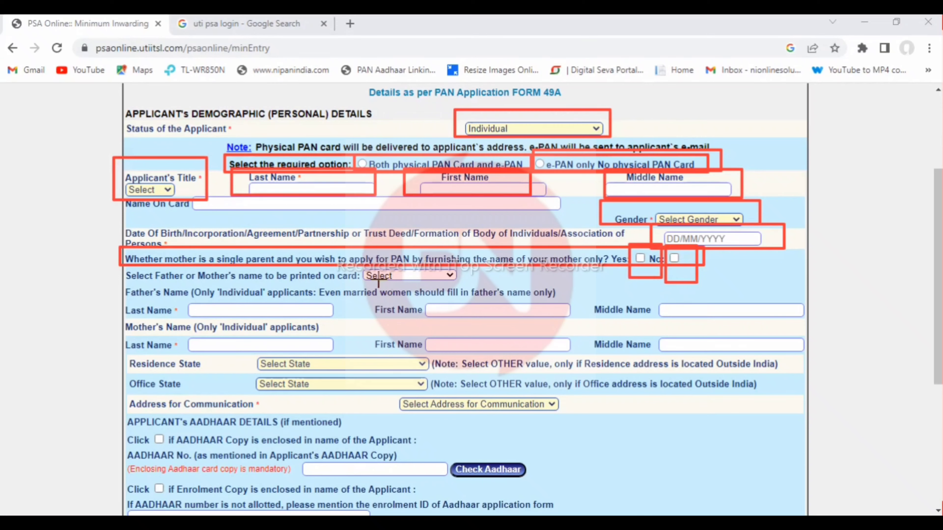
pyautogui.moveTo(346, 262)
pyautogui.mouseDown()
pyautogui.moveTo(507, 310)
pyautogui.moveTo(502, 285)
pyautogui.mouseUp()
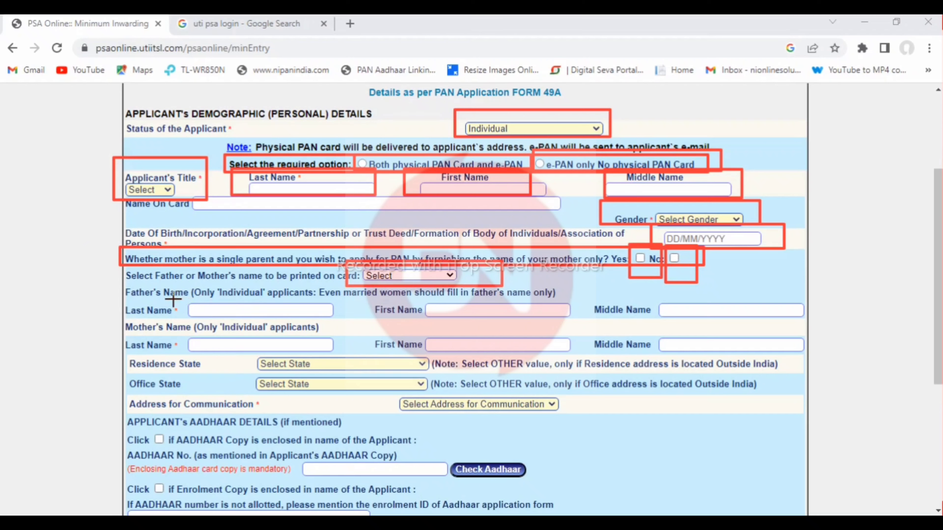
pyautogui.moveTo(167, 296)
pyautogui.mouseDown()
pyautogui.moveTo(335, 326)
pyautogui.moveTo(333, 319)
pyautogui.moveTo(565, 327)
pyautogui.moveTo(754, 311)
pyautogui.moveTo(826, 320)
pyautogui.mouseUp()
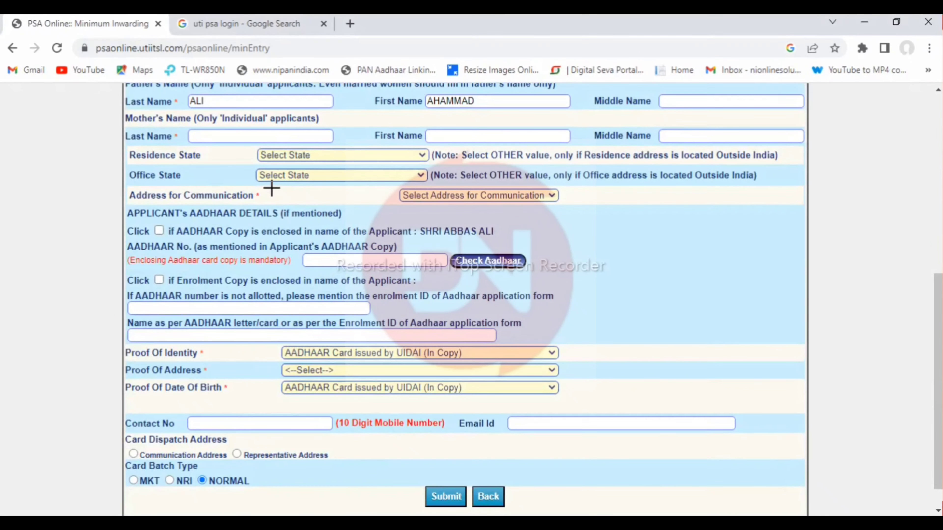
pyautogui.moveTo(123, 140); pyautogui.dragTo(439, 166)
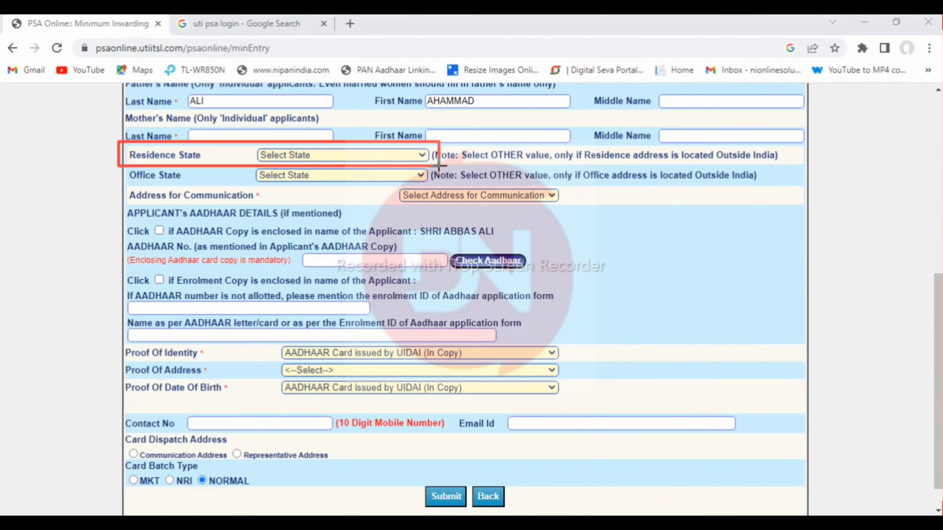
pyautogui.moveTo(226, 167); pyautogui.dragTo(355, 183)
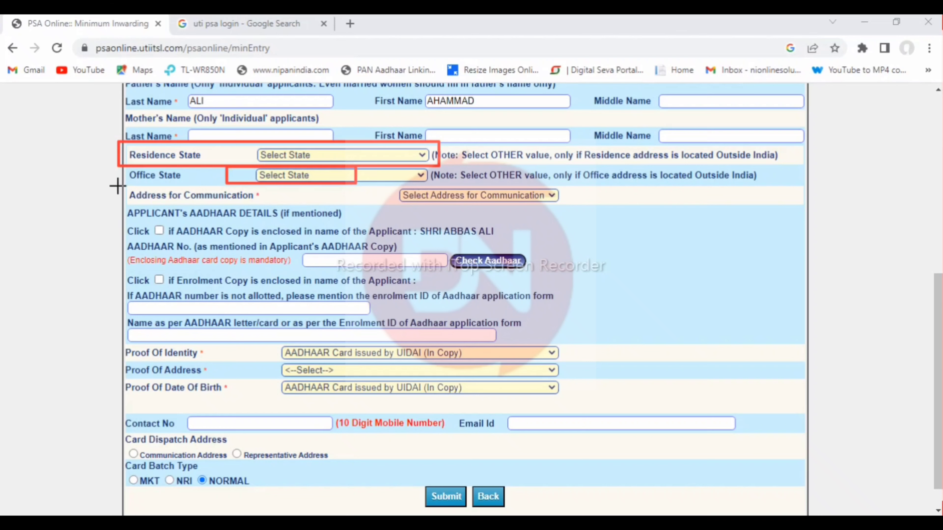
pyautogui.moveTo(117, 180)
pyautogui.mouseDown()
pyautogui.moveTo(335, 217)
pyautogui.moveTo(405, 203)
pyautogui.moveTo(578, 203)
pyautogui.mouseUp()
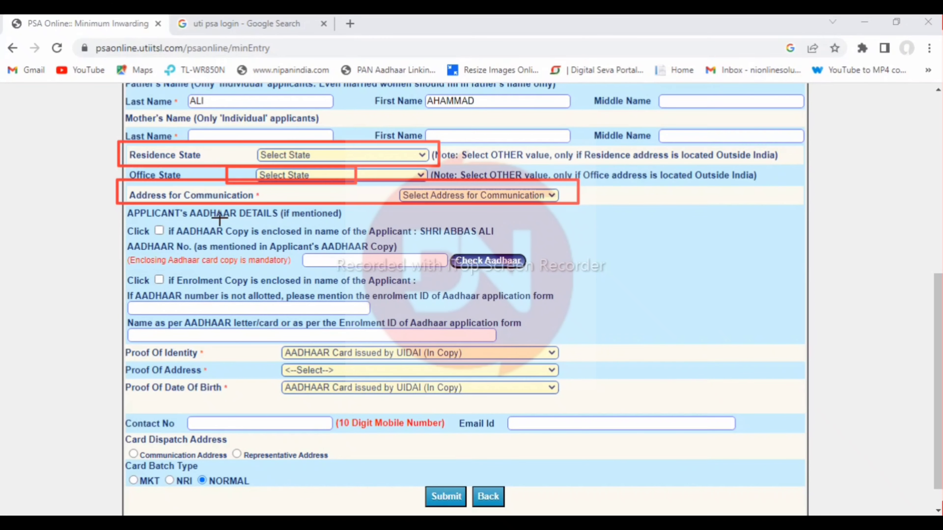
# Review the Aadhaar details, proof documents, contact details and card dispatch address fields of the Pre Form Entry.
pyautogui.moveTo(155, 230); pyautogui.dragTo(175, 239)
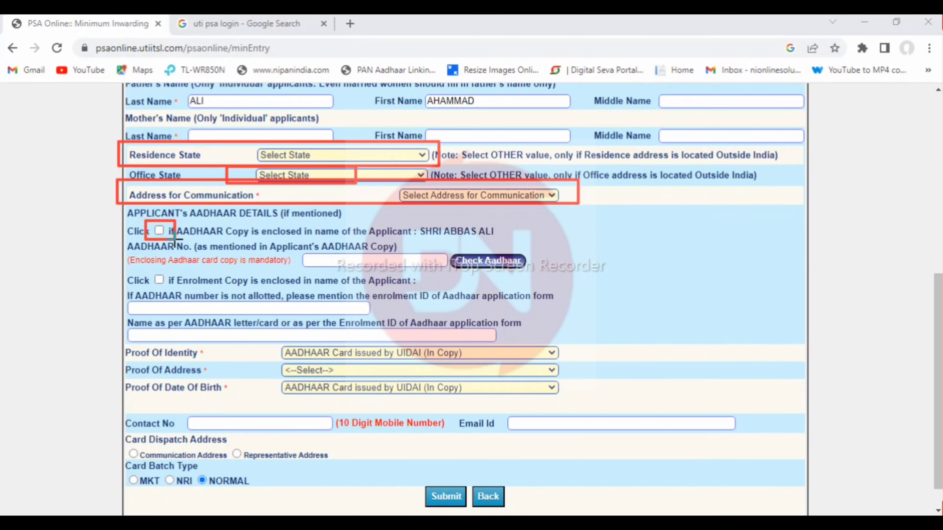
pyautogui.moveTo(289, 243); pyautogui.dragTo(447, 274)
pyautogui.moveTo(453, 235)
pyautogui.mouseDown()
pyautogui.moveTo(499, 276)
pyautogui.moveTo(536, 274)
pyautogui.mouseUp()
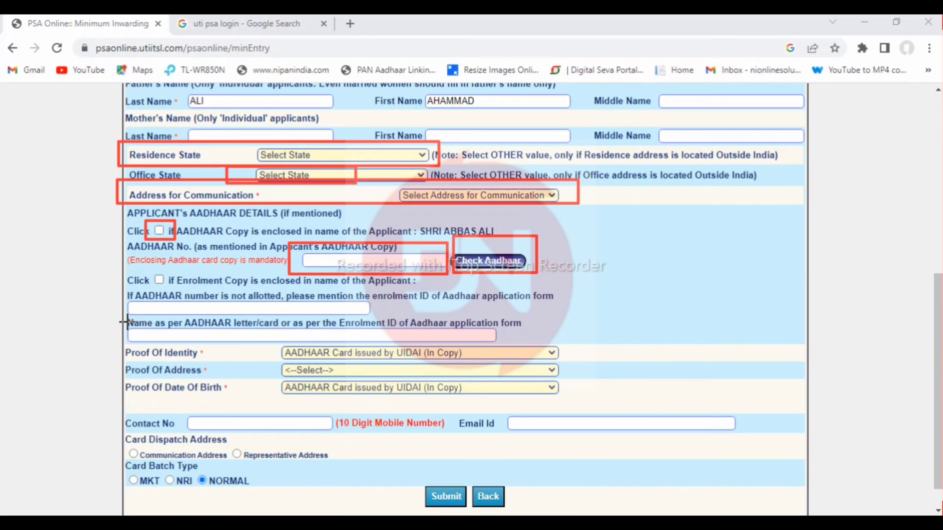
pyautogui.moveTo(114, 310)
pyautogui.mouseDown()
pyautogui.moveTo(155, 340)
pyautogui.moveTo(534, 346)
pyautogui.mouseUp()
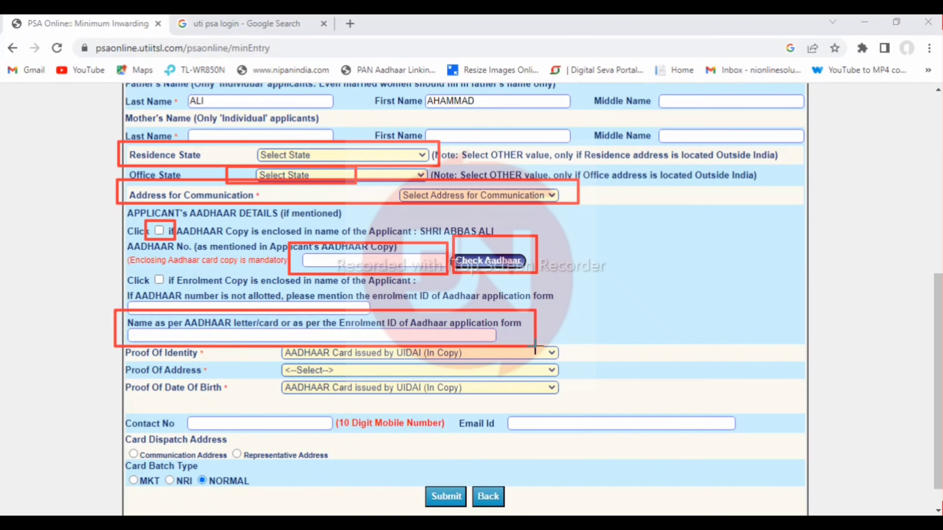
pyautogui.moveTo(535, 346); pyautogui.dragTo(536, 336)
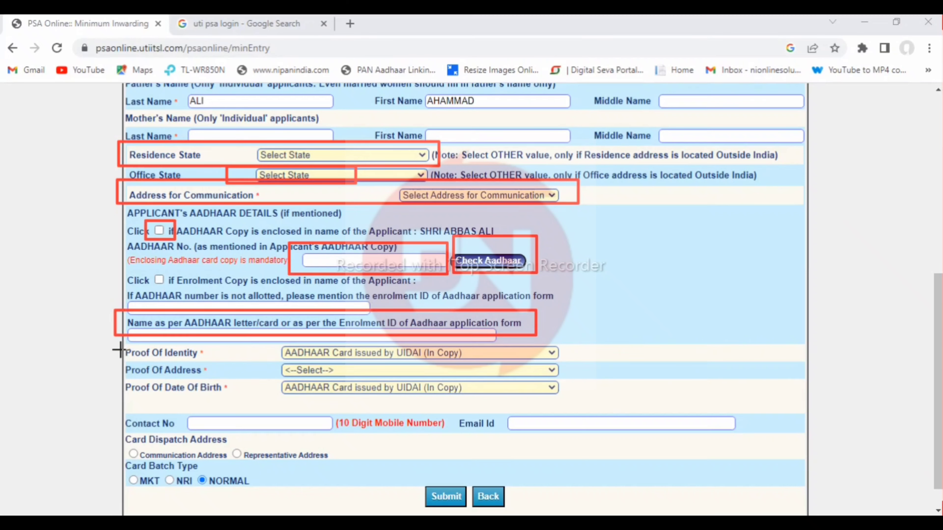
pyautogui.moveTo(111, 342)
pyautogui.mouseDown()
pyautogui.moveTo(287, 363)
pyautogui.moveTo(568, 370)
pyautogui.moveTo(567, 361)
pyautogui.mouseUp()
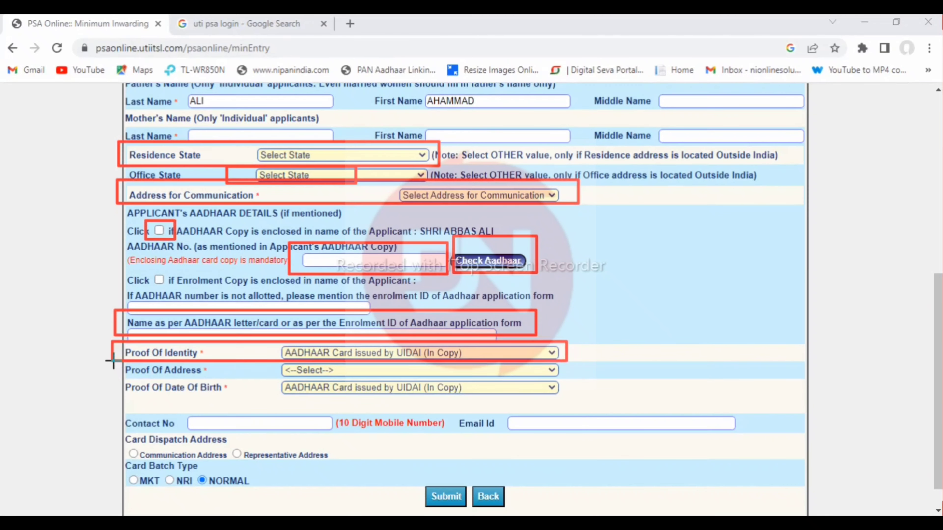
pyautogui.moveTo(113, 360)
pyautogui.mouseDown()
pyautogui.moveTo(474, 386)
pyautogui.moveTo(560, 365)
pyautogui.moveTo(568, 376)
pyautogui.mouseUp()
pyautogui.moveTo(113, 380)
pyautogui.mouseDown()
pyautogui.moveTo(430, 406)
pyautogui.moveTo(558, 390)
pyautogui.moveTo(562, 399)
pyautogui.mouseUp()
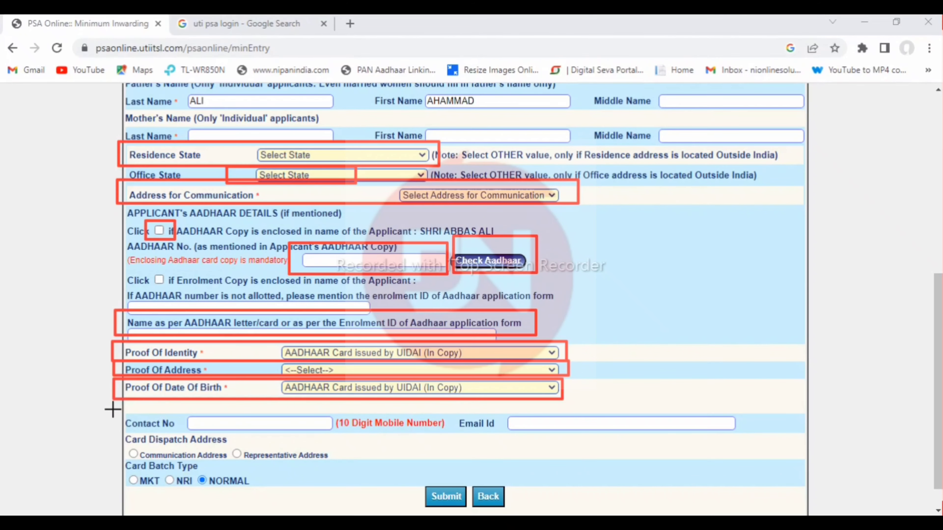
pyautogui.moveTo(113, 410)
pyautogui.mouseDown()
pyautogui.moveTo(372, 433)
pyautogui.moveTo(334, 431)
pyautogui.mouseUp()
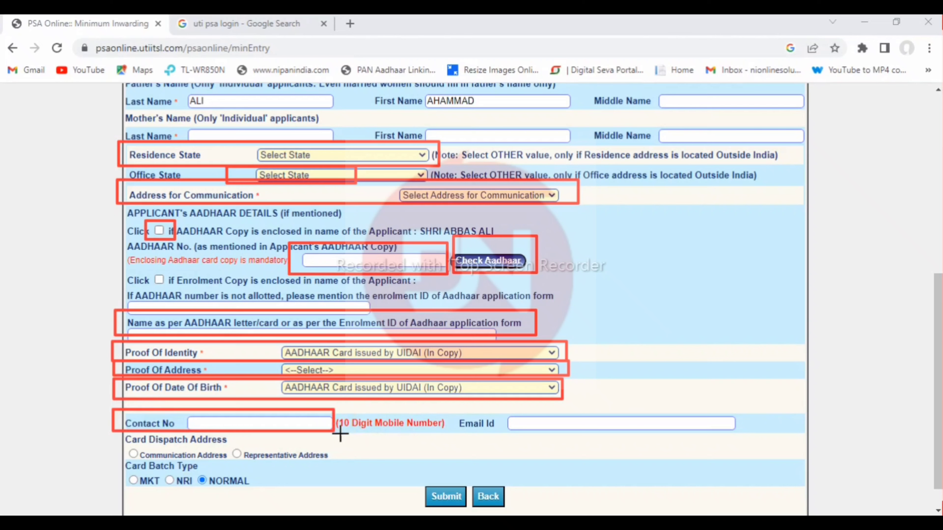
pyautogui.moveTo(449, 408); pyautogui.dragTo(514, 431)
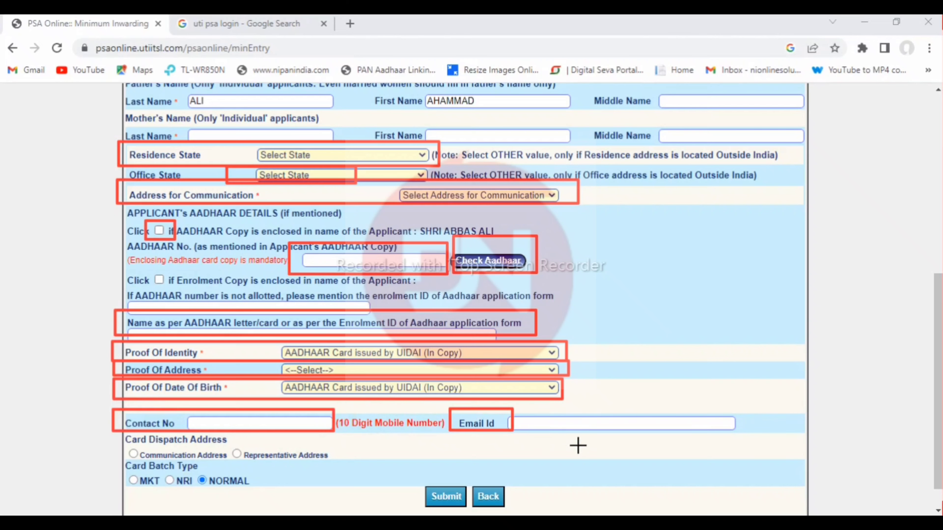
pyautogui.moveTo(578, 446)
pyautogui.mouseDown()
pyautogui.moveTo(784, 455)
pyautogui.moveTo(756, 441)
pyautogui.mouseUp()
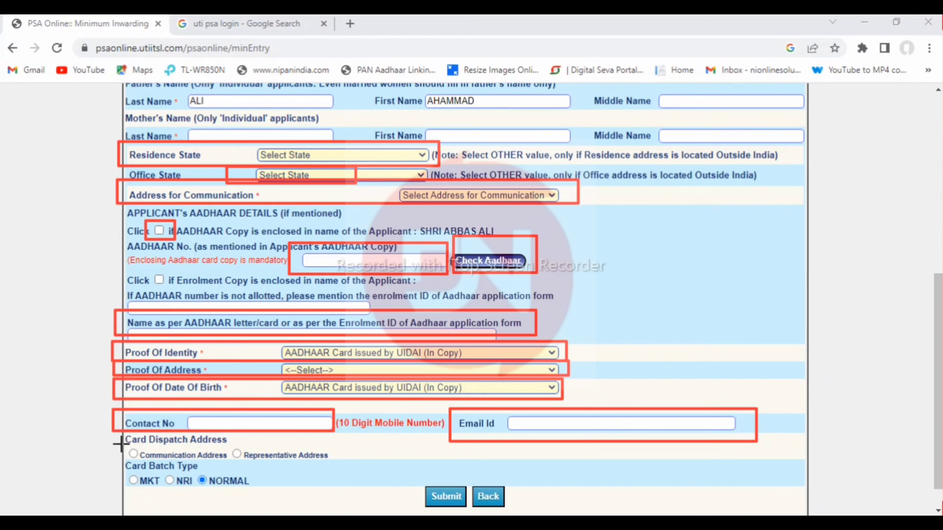
pyautogui.moveTo(118, 444); pyautogui.dragTo(228, 463)
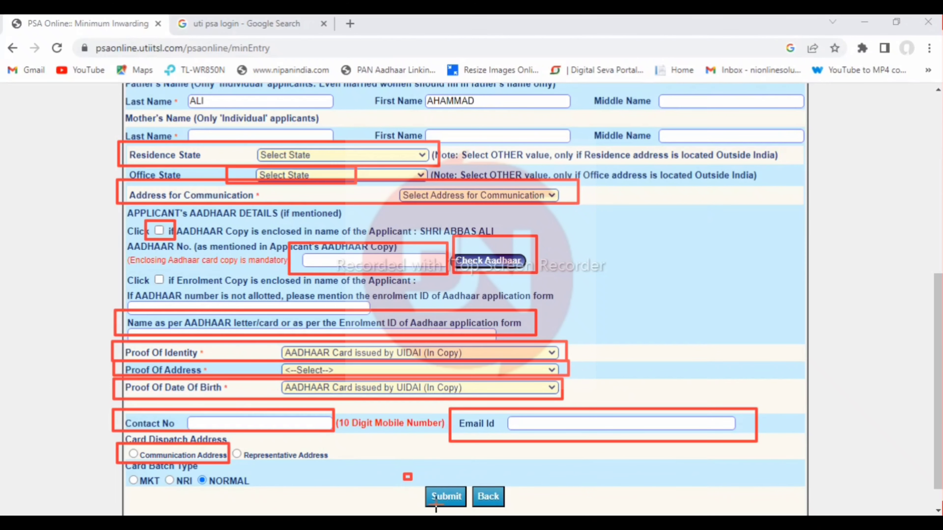
pyautogui.moveTo(404, 474); pyautogui.dragTo(449, 516)
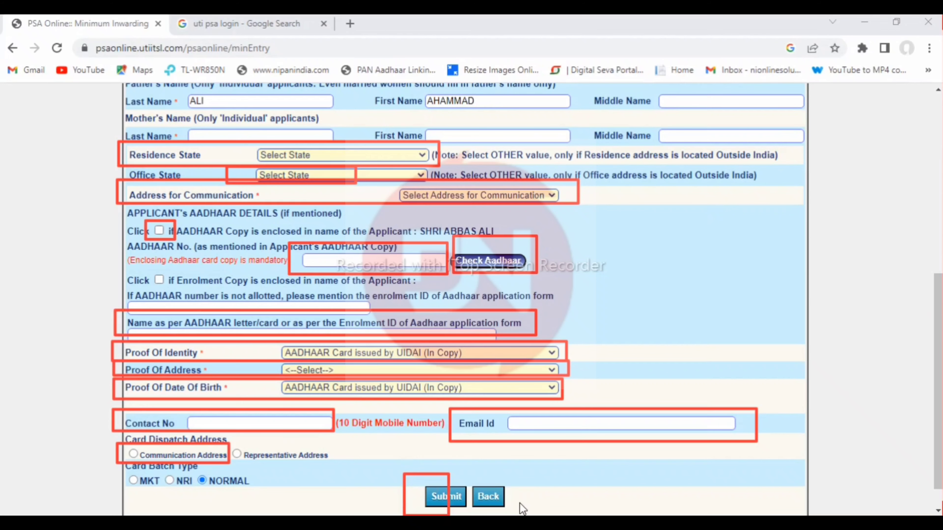
pyautogui.press('Escape')
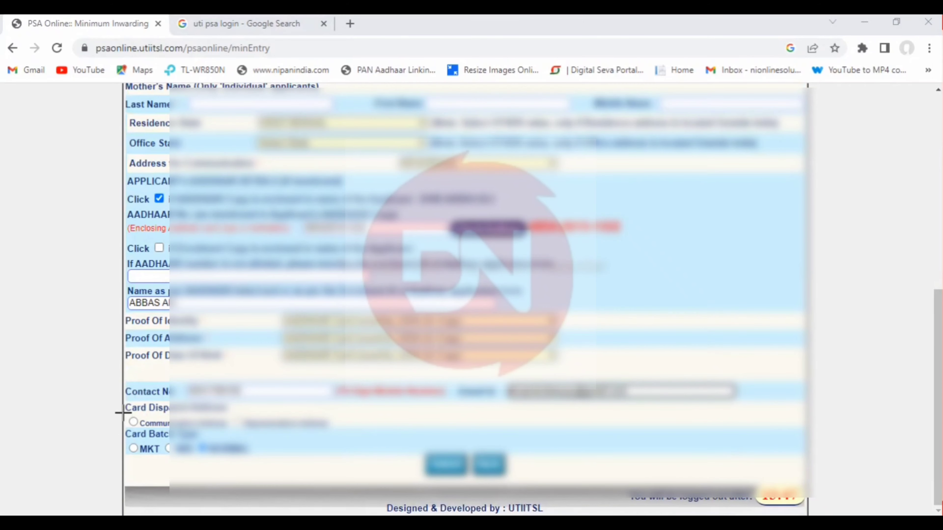
# Set the card dispatch address to the Indian communication address and submit the Pre Form Entry.
pyautogui.moveTo(123, 413); pyautogui.dragTo(234, 431)
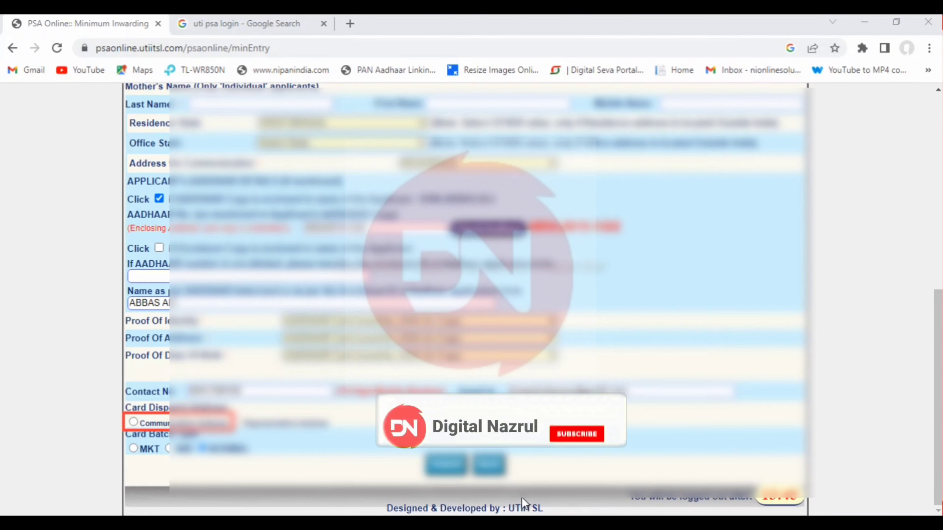
pyautogui.click(133, 422)
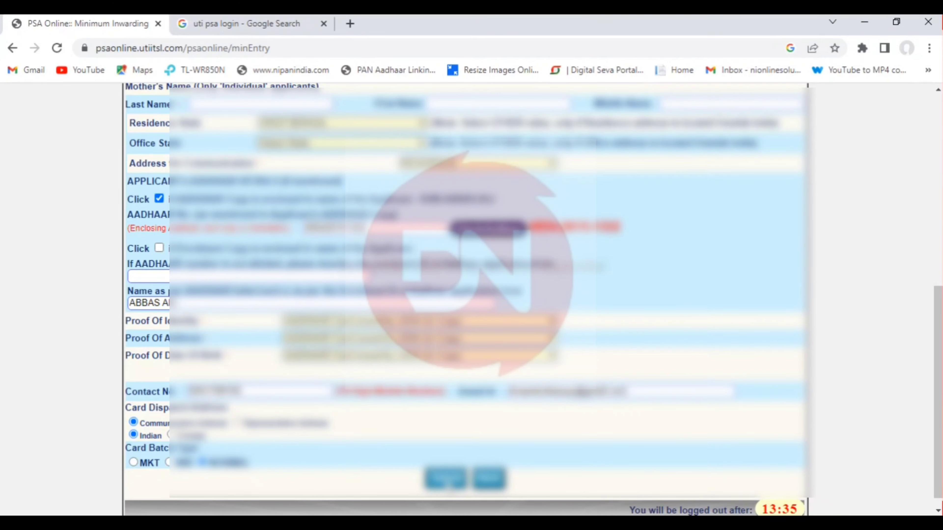
pyautogui.click(489, 479)
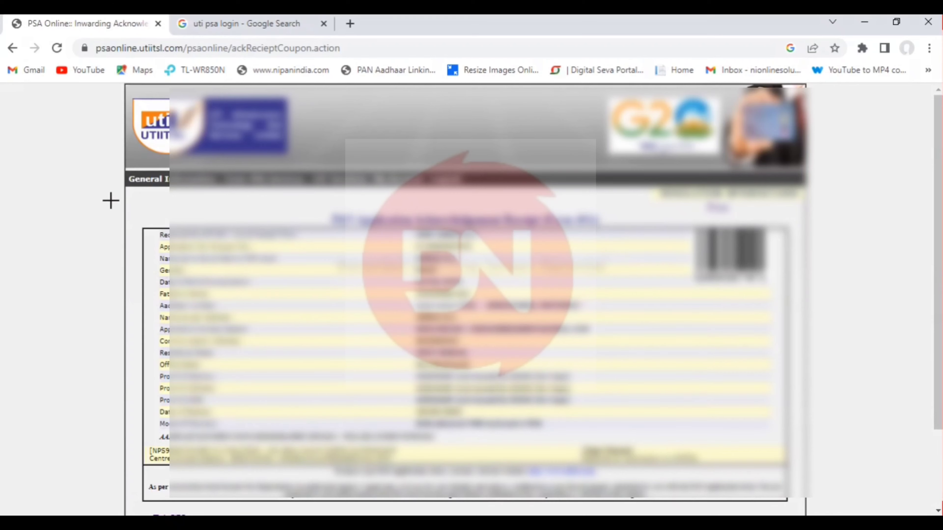
# Look over the PAN application acknowledgement receipt and open Main Form Entry from the Form 49A Services.
pyautogui.moveTo(106, 196)
pyautogui.mouseDown()
pyautogui.moveTo(458, 362)
pyautogui.moveTo(832, 475)
pyautogui.moveTo(841, 494)
pyautogui.mouseUp()
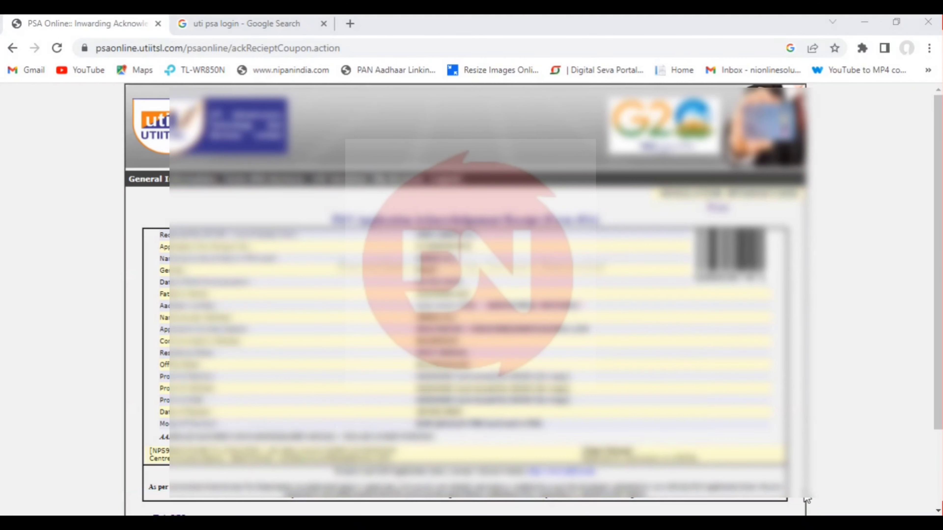
pyautogui.click(769, 500)
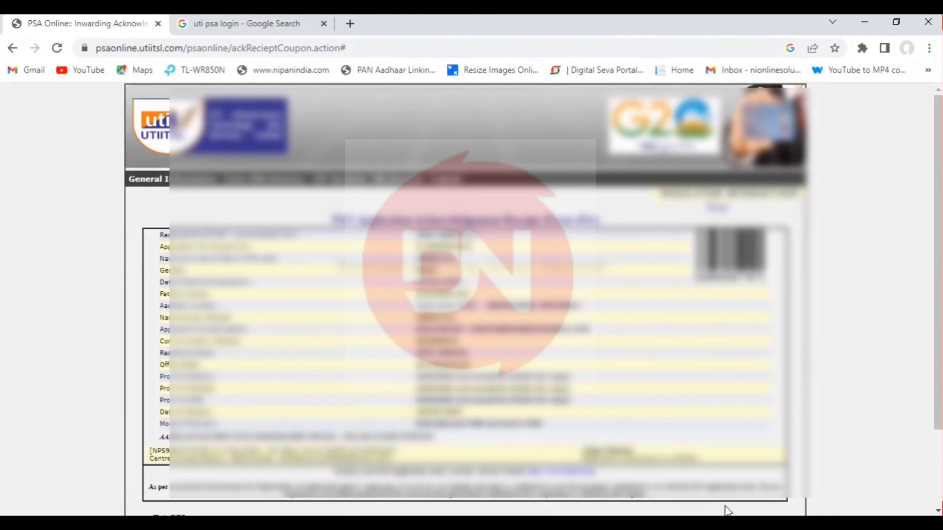
pyautogui.moveTo(223, 160)
pyautogui.mouseDown()
pyautogui.moveTo(272, 209)
pyautogui.moveTo(302, 204)
pyautogui.moveTo(305, 213)
pyautogui.mouseUp()
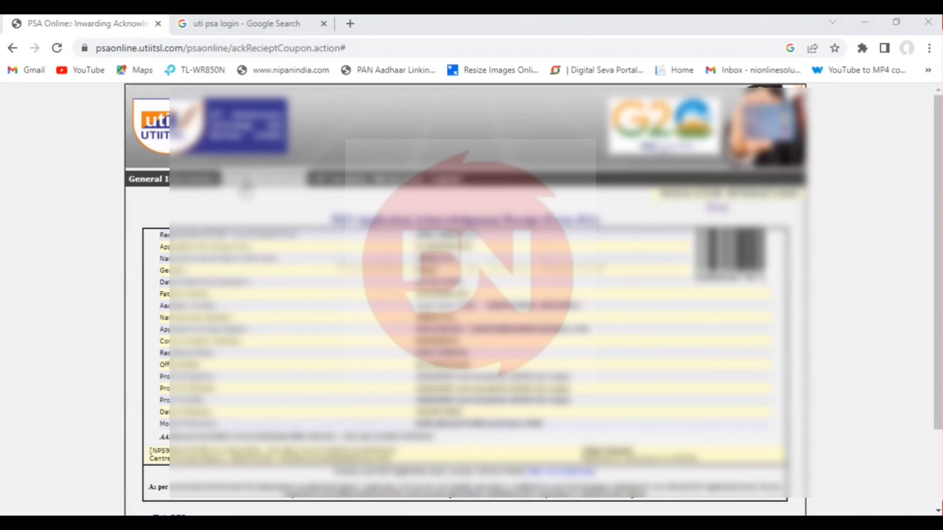
pyautogui.click(245, 185)
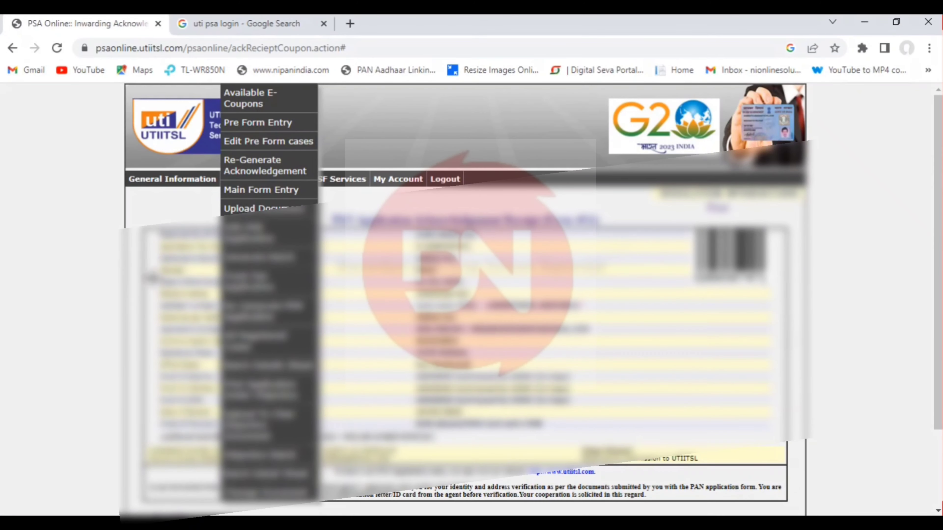
pyautogui.moveTo(218, 181)
pyautogui.mouseDown()
pyautogui.moveTo(243, 196)
pyautogui.moveTo(307, 196)
pyautogui.mouseUp()
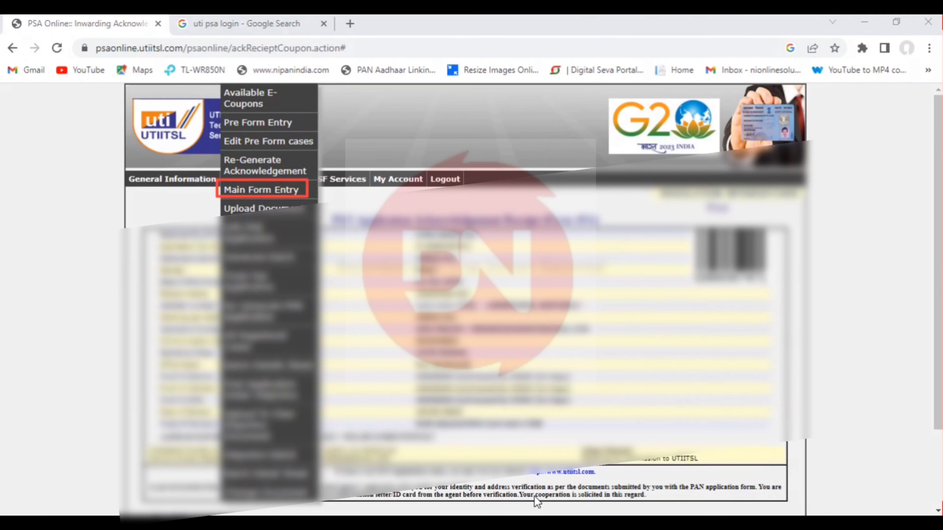
pyautogui.click(261, 190)
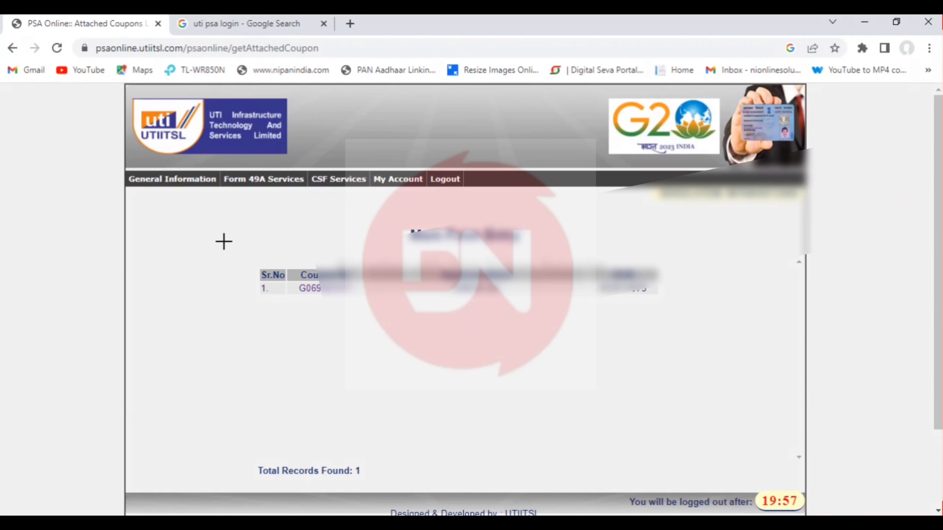
# Open the applicant's Form 49A from the listed coupon number, maximize its window and dismiss the Aadhaar alert.
pyautogui.moveTo(208, 220)
pyautogui.mouseDown()
pyautogui.moveTo(282, 280)
pyautogui.moveTo(770, 358)
pyautogui.moveTo(749, 359)
pyautogui.mouseUp()
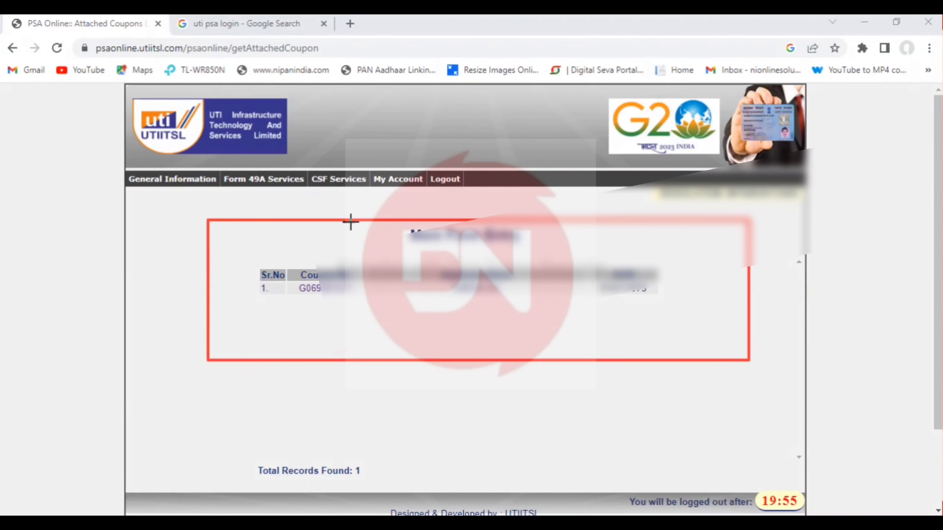
pyautogui.moveTo(288, 264)
pyautogui.mouseDown()
pyautogui.moveTo(343, 301)
pyautogui.moveTo(399, 300)
pyautogui.mouseUp()
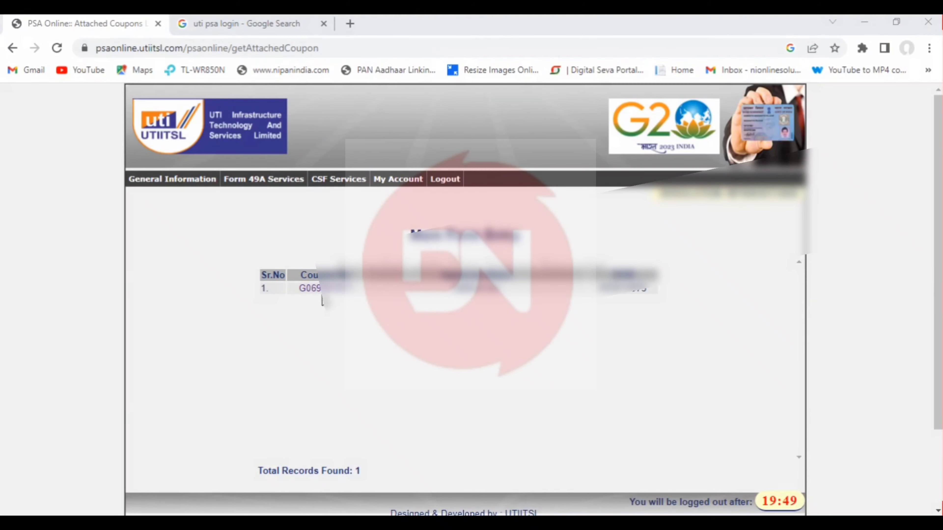
pyautogui.click(316, 292)
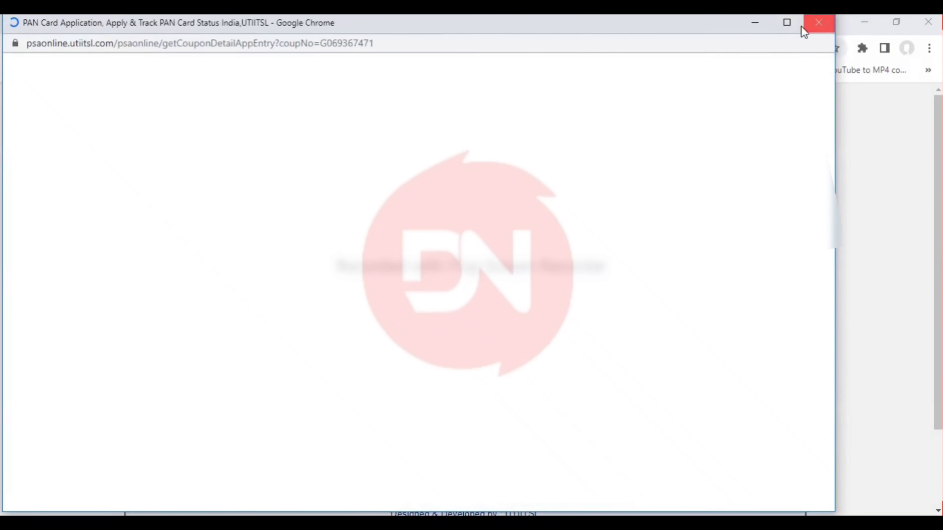
pyautogui.click(787, 23)
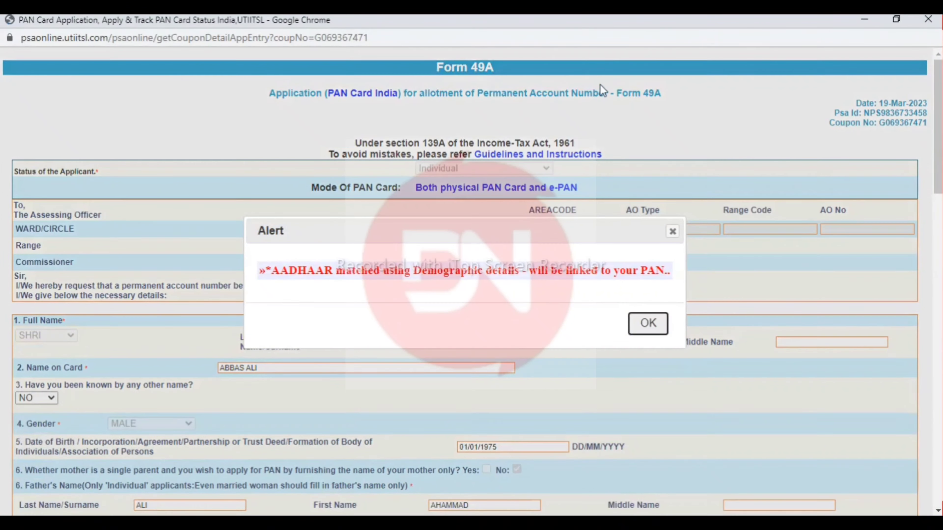
pyautogui.click(645, 322)
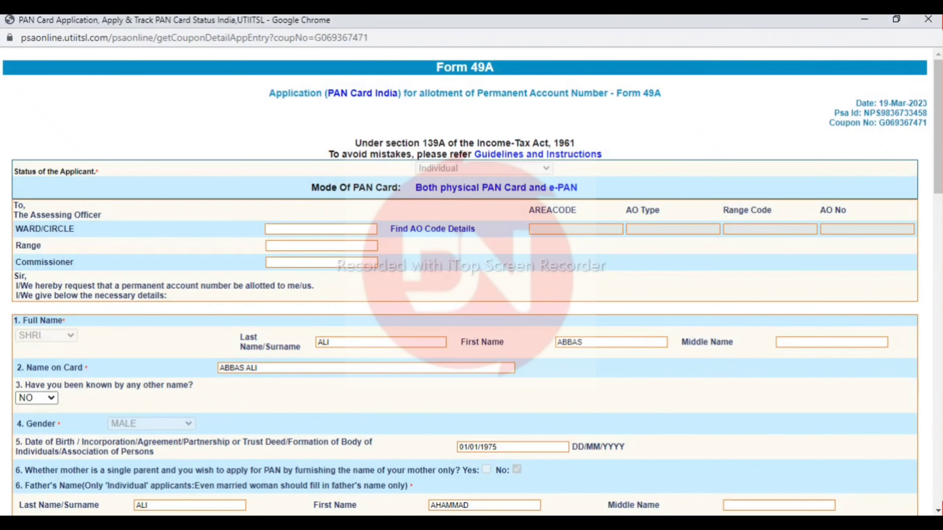
# Look over the applicant details and the residential address fields of Form 49A, from Flat/Door/Block Number to Pincode.
pyautogui.scroll(-4, 471, 283)
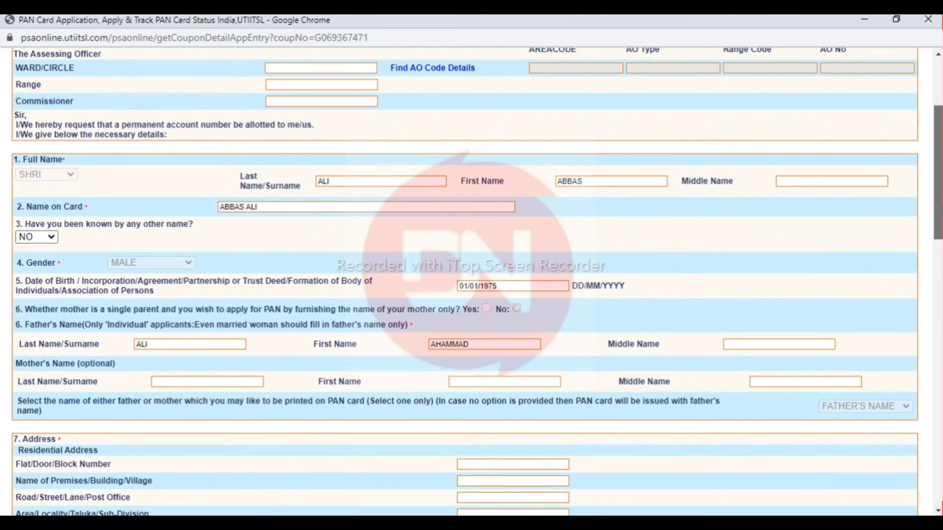
pyautogui.scroll(-8, 472, 282)
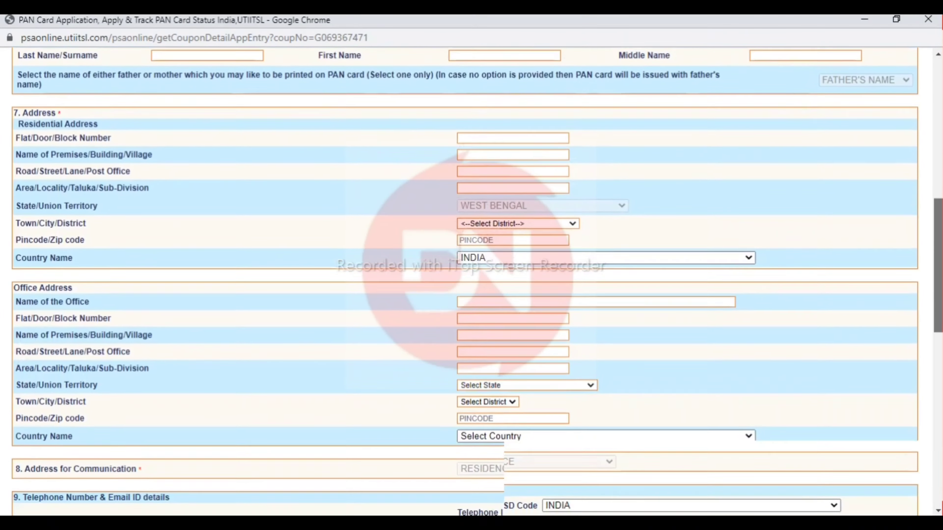
pyautogui.scroll(-1, 472, 282)
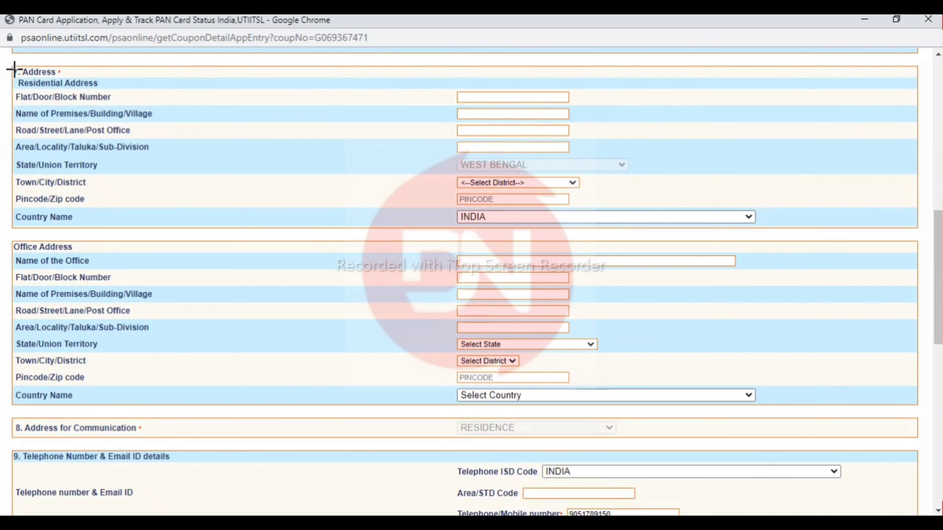
pyautogui.moveTo(14, 69)
pyautogui.mouseDown()
pyautogui.moveTo(675, 245)
pyautogui.moveTo(797, 241)
pyautogui.mouseUp()
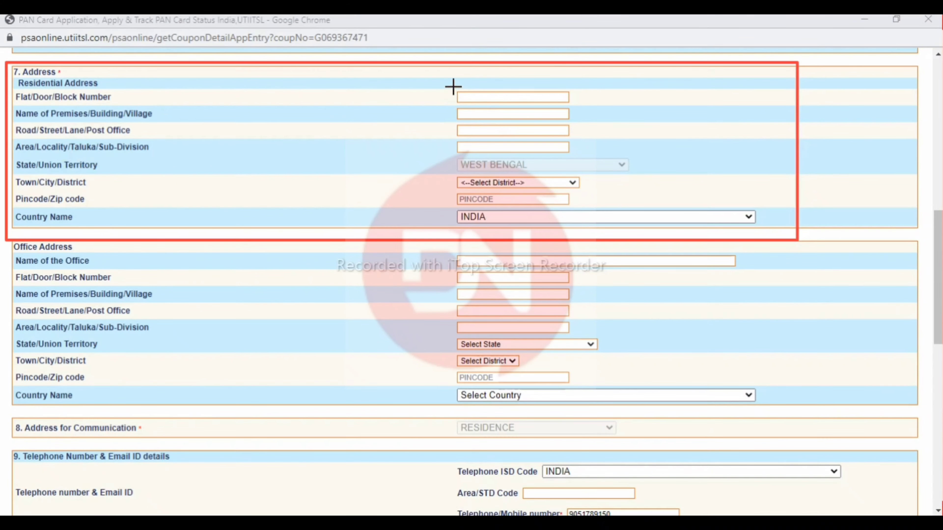
pyautogui.moveTo(445, 85)
pyautogui.mouseDown()
pyautogui.moveTo(473, 97)
pyautogui.moveTo(582, 104)
pyautogui.mouseUp()
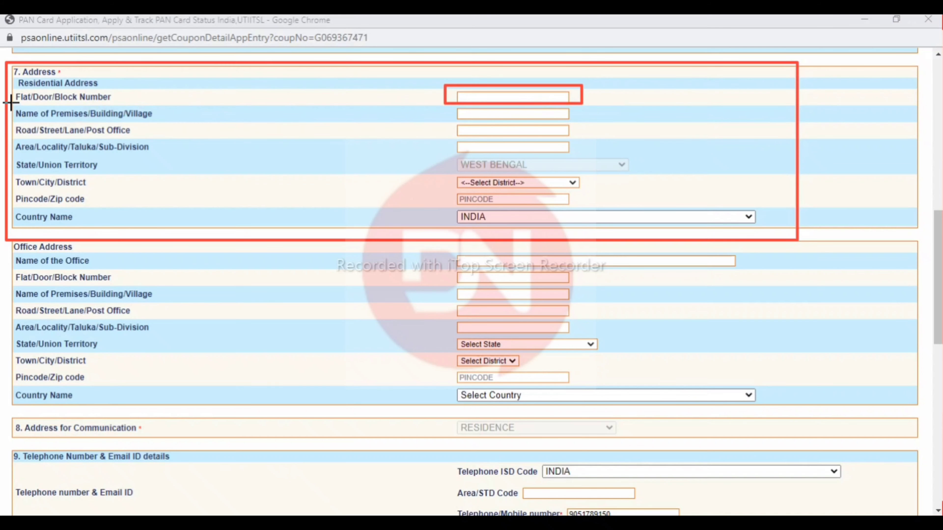
pyautogui.moveTo(10, 103)
pyautogui.mouseDown()
pyautogui.moveTo(256, 134)
pyautogui.moveTo(579, 123)
pyautogui.mouseUp()
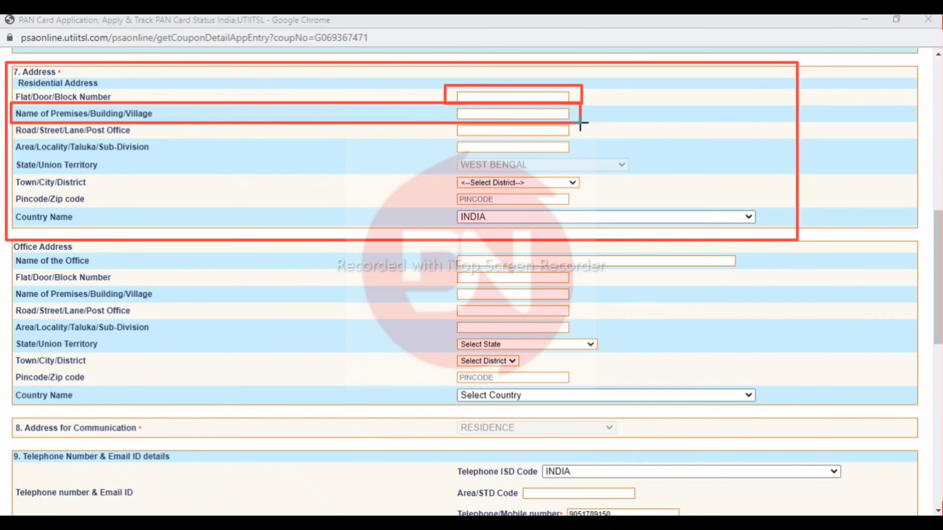
pyautogui.moveTo(10, 123); pyautogui.dragTo(582, 135)
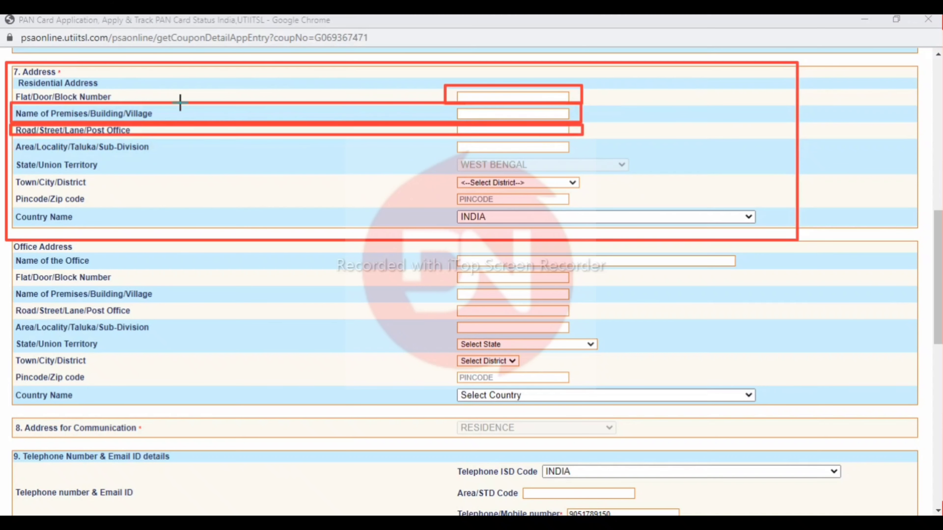
pyautogui.moveTo(14, 138)
pyautogui.mouseDown()
pyautogui.moveTo(180, 162)
pyautogui.moveTo(569, 152)
pyautogui.mouseUp()
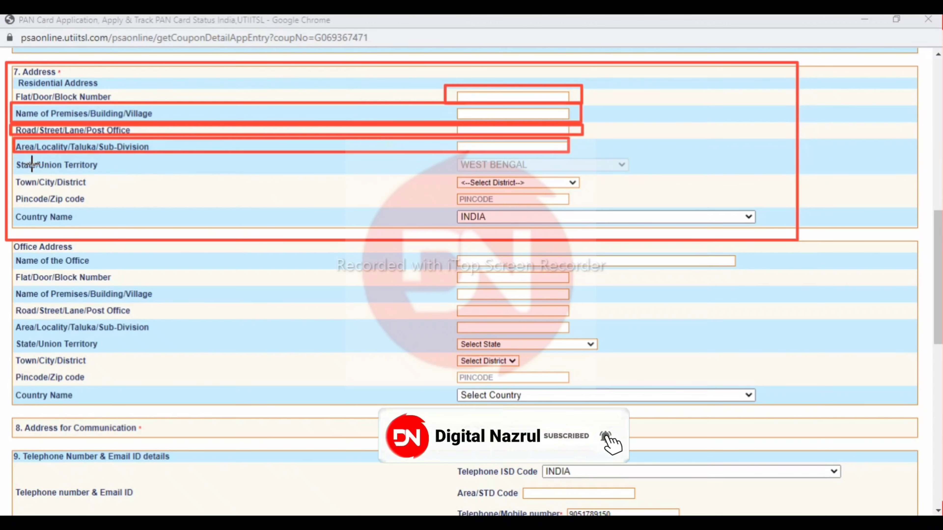
pyautogui.moveTo(11, 158); pyautogui.dragTo(268, 184)
pyautogui.moveTo(454, 193)
pyautogui.mouseDown()
pyautogui.moveTo(727, 178)
pyautogui.moveTo(644, 171)
pyautogui.mouseUp()
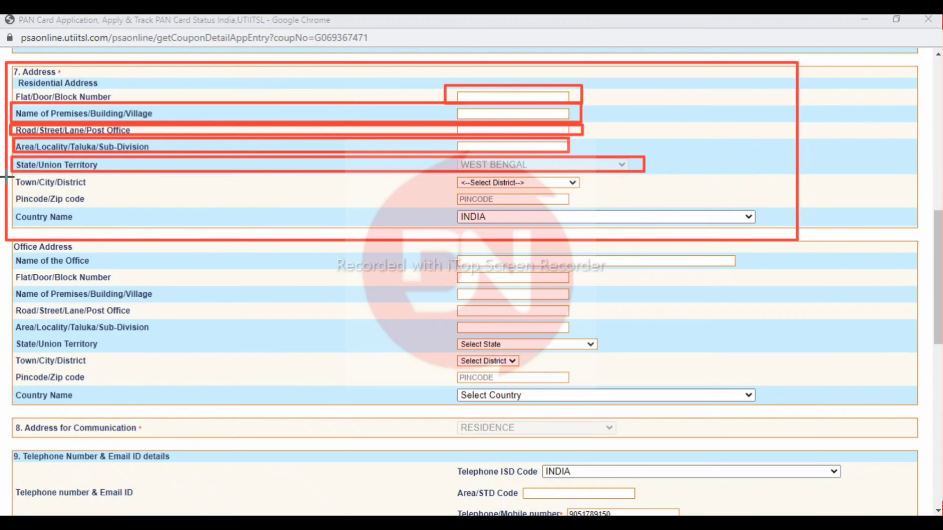
pyautogui.moveTo(7, 176); pyautogui.dragTo(648, 182)
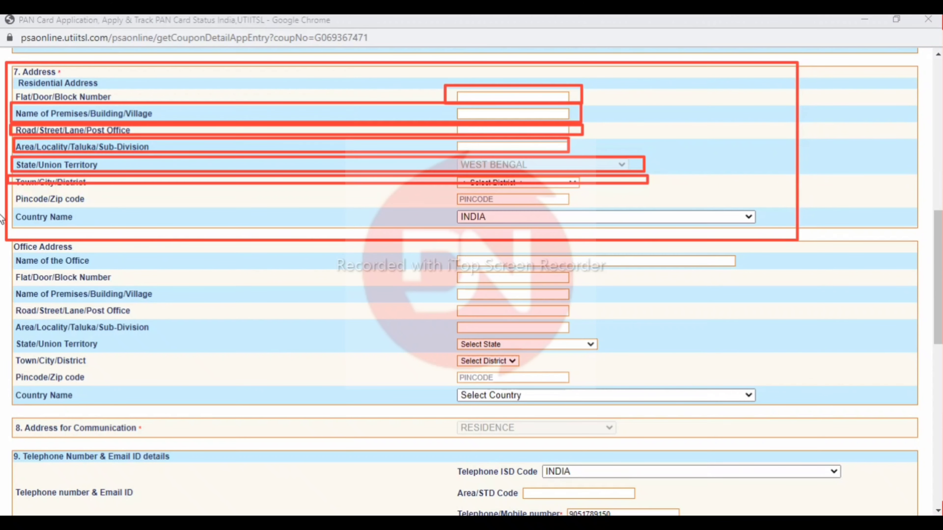
pyautogui.moveTo(14, 190); pyautogui.dragTo(577, 199)
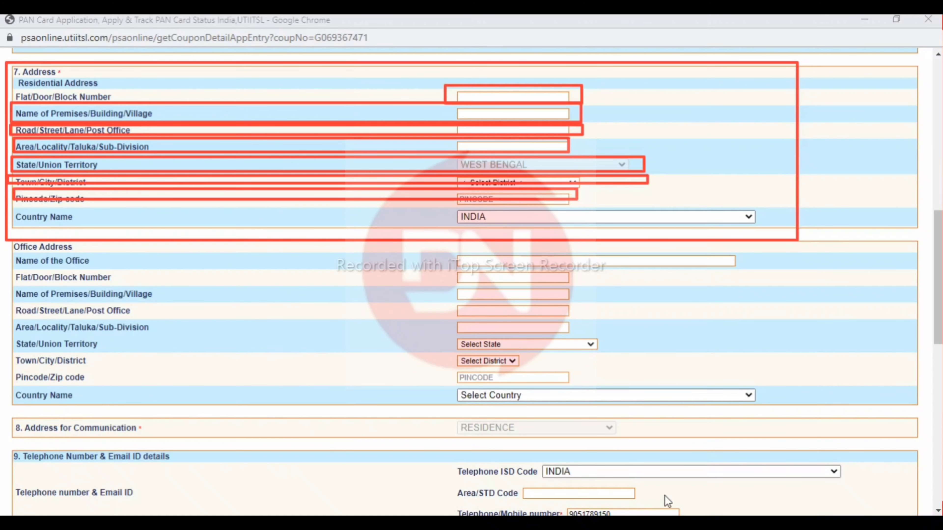
pyautogui.click(522, 503)
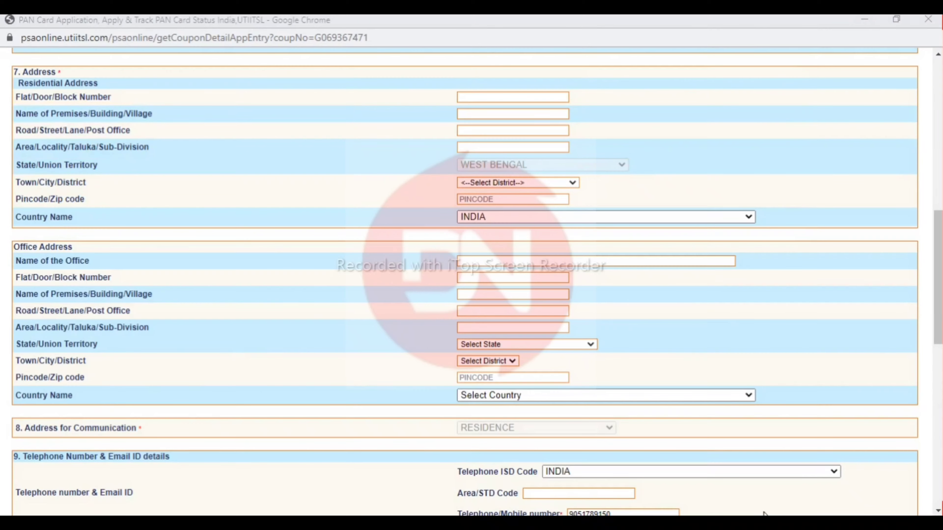
# Select Income from Other source as the applicant's source of income in Form 49A.
pyautogui.scroll(-15, 764, 515)
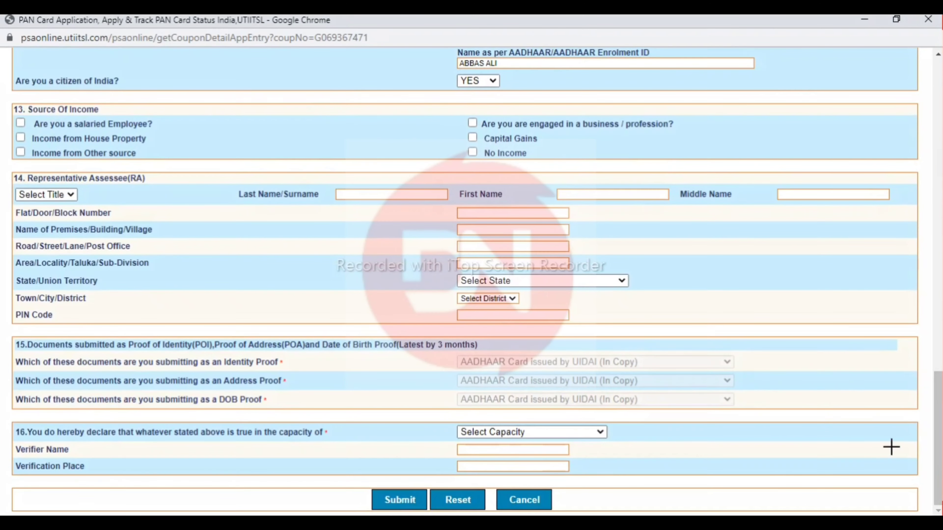
pyautogui.moveTo(11, 104); pyautogui.dragTo(132, 181)
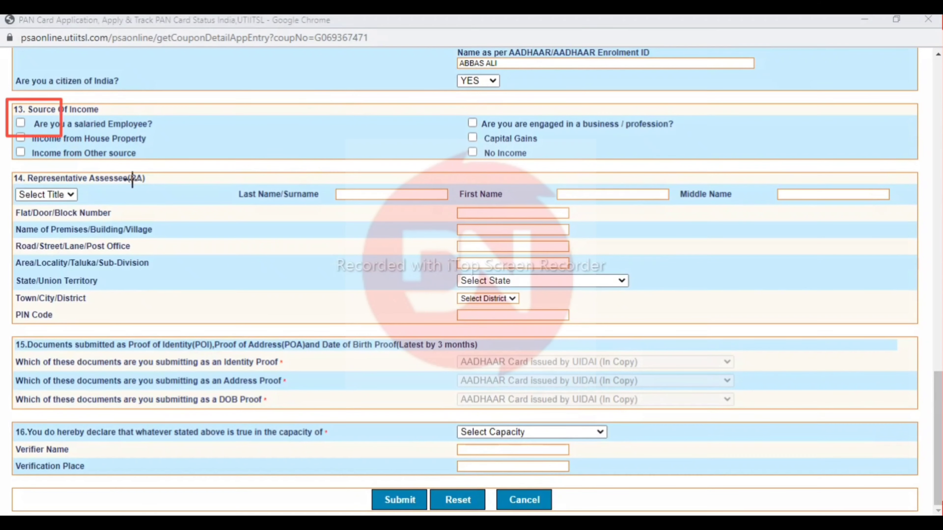
pyautogui.moveTo(11, 98)
pyautogui.mouseDown()
pyautogui.moveTo(358, 162)
pyautogui.moveTo(772, 194)
pyautogui.moveTo(776, 177)
pyautogui.mouseUp()
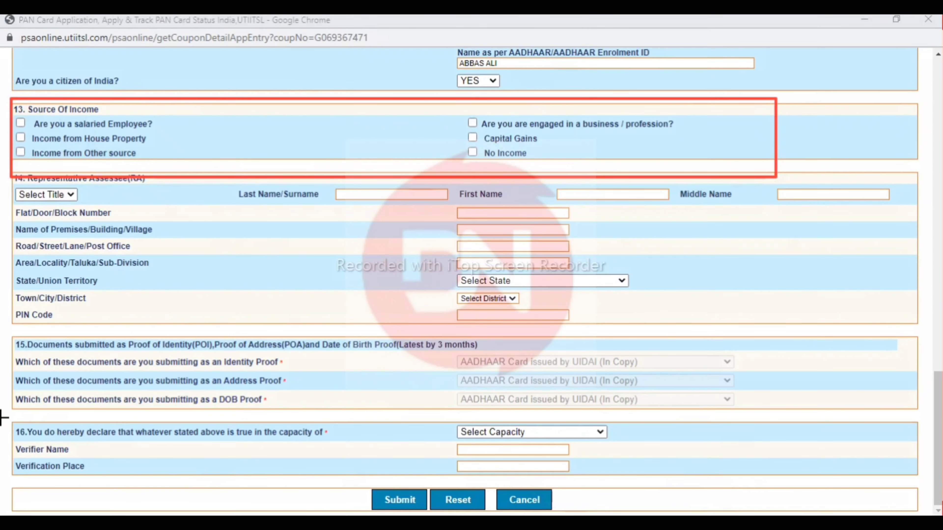
pyautogui.moveTo(3, 418)
pyautogui.mouseDown()
pyautogui.moveTo(385, 446)
pyautogui.moveTo(623, 444)
pyautogui.moveTo(641, 432)
pyautogui.mouseUp()
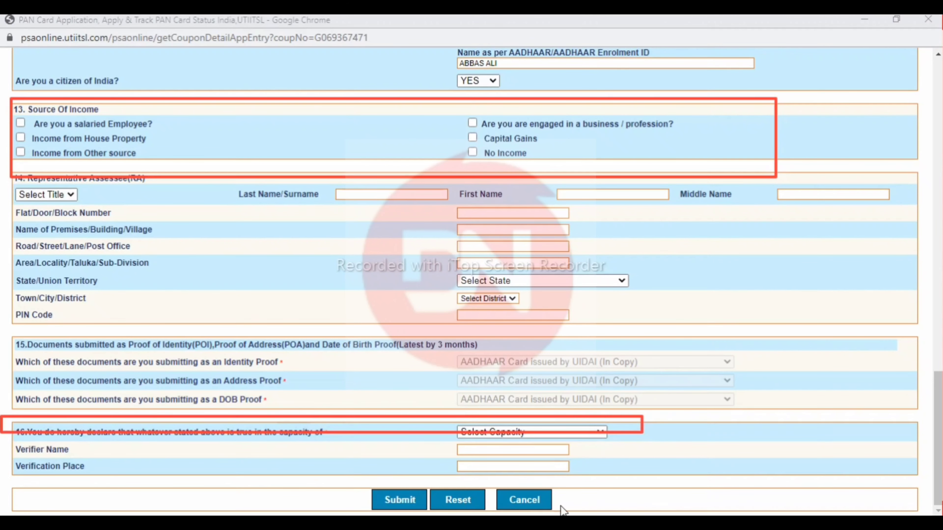
pyautogui.click(521, 501)
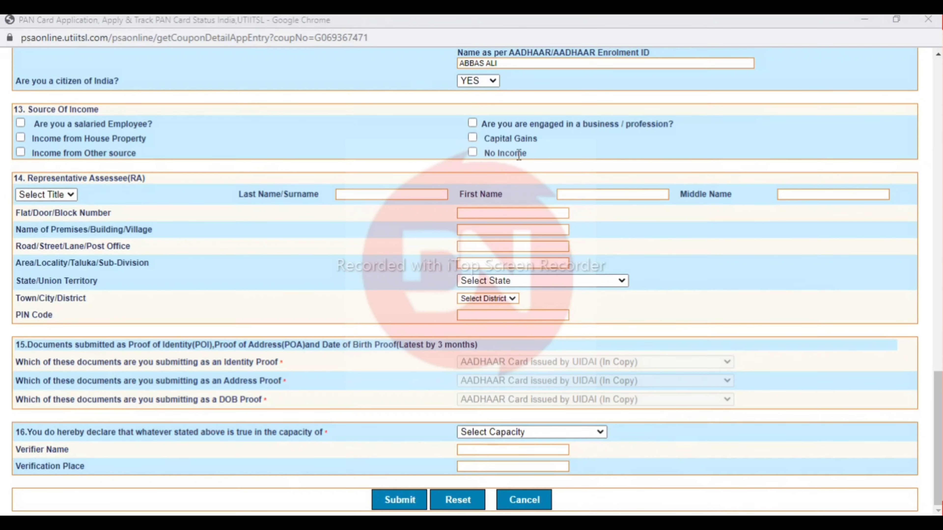
pyautogui.click(20, 152)
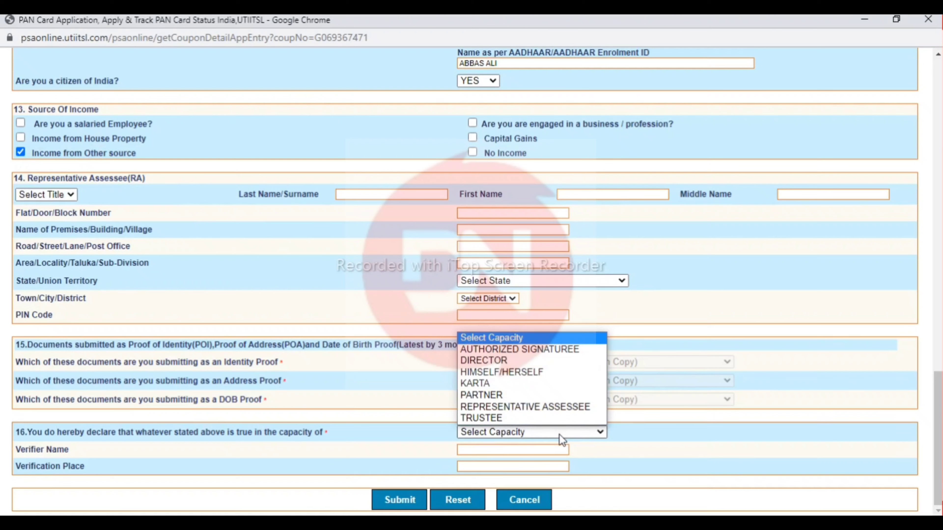
# Declare in the capacity of HIMSELF/HERSELF, fill in the verifier name and verification place, and submit Form 49A.
pyautogui.click(543, 373)
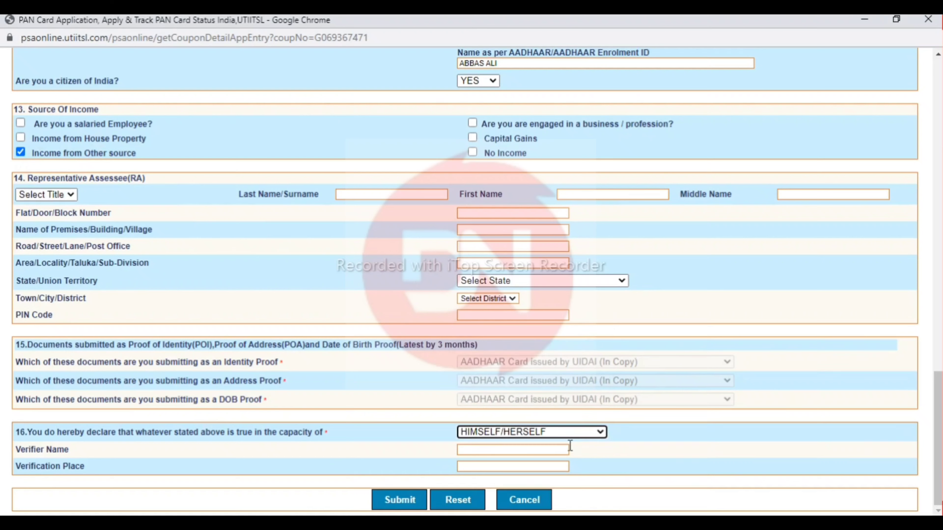
pyautogui.click(470, 450)
pyautogui.click(497, 467)
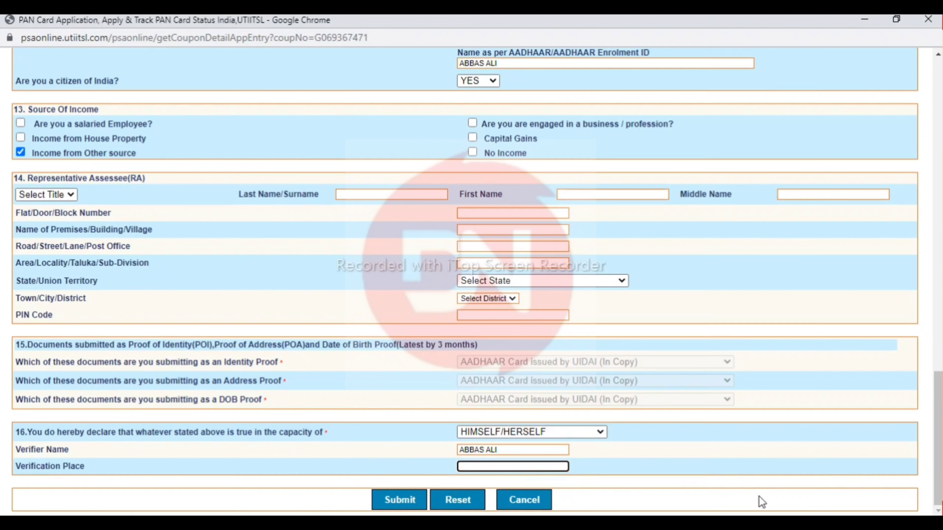
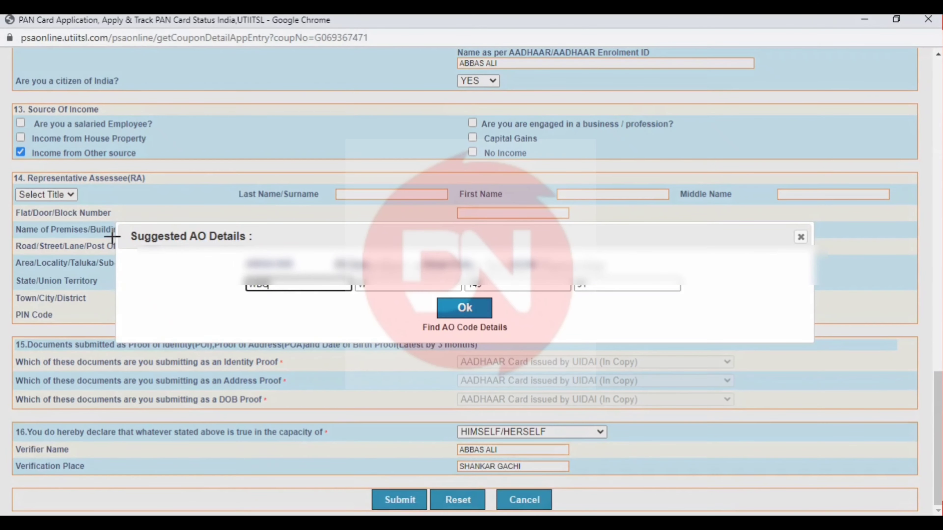
# Accept the suggested AO details and dismiss the validation and information messages.
pyautogui.moveTo(119, 226)
pyautogui.mouseDown()
pyautogui.moveTo(316, 296)
pyautogui.moveTo(676, 287)
pyautogui.moveTo(740, 297)
pyautogui.mouseUp()
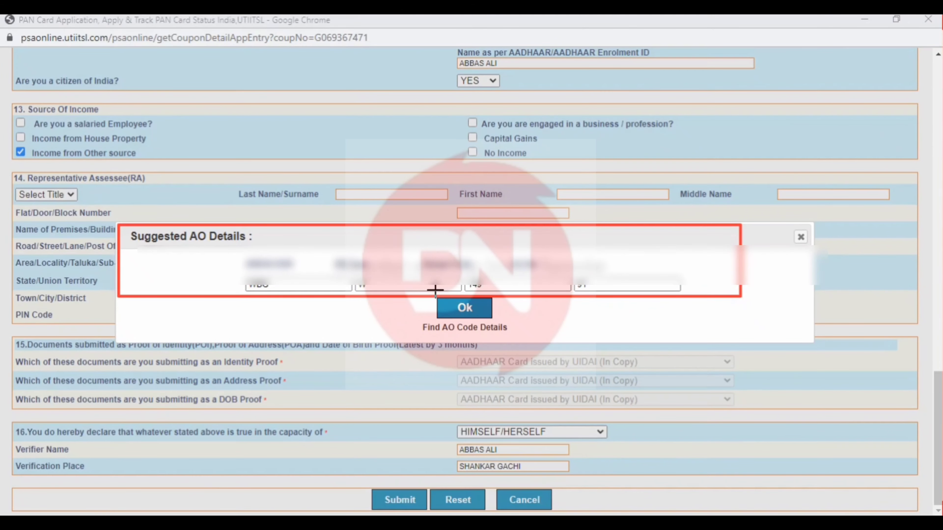
pyautogui.moveTo(435, 290); pyautogui.dragTo(514, 333)
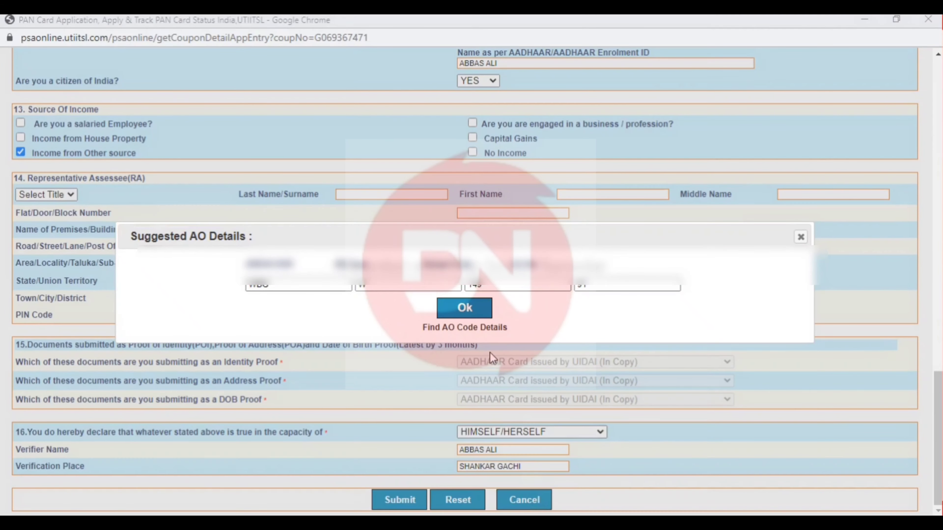
pyautogui.click(465, 311)
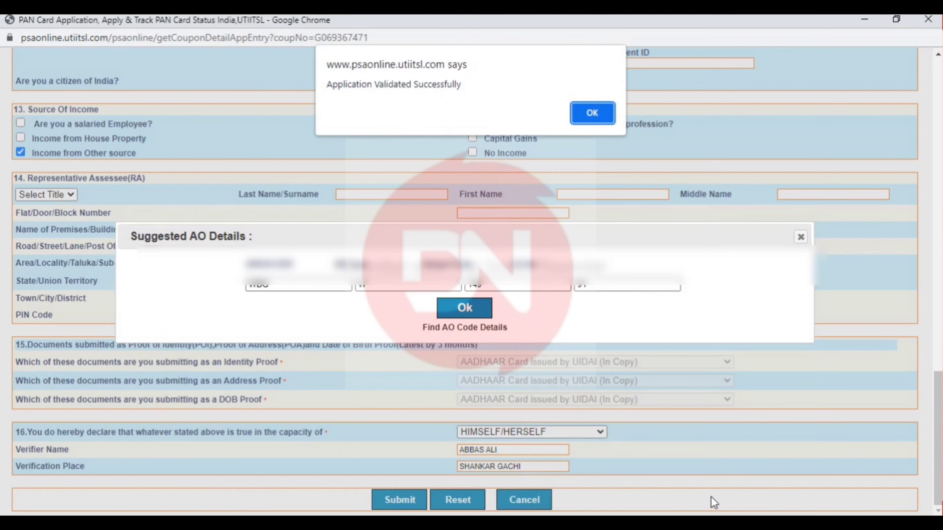
pyautogui.moveTo(321, 54); pyautogui.dragTo(508, 105)
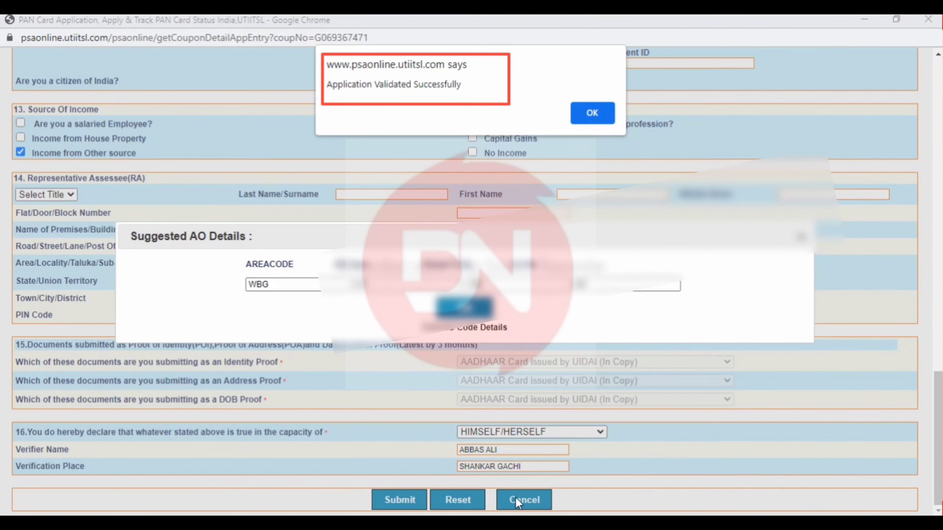
pyautogui.click(584, 123)
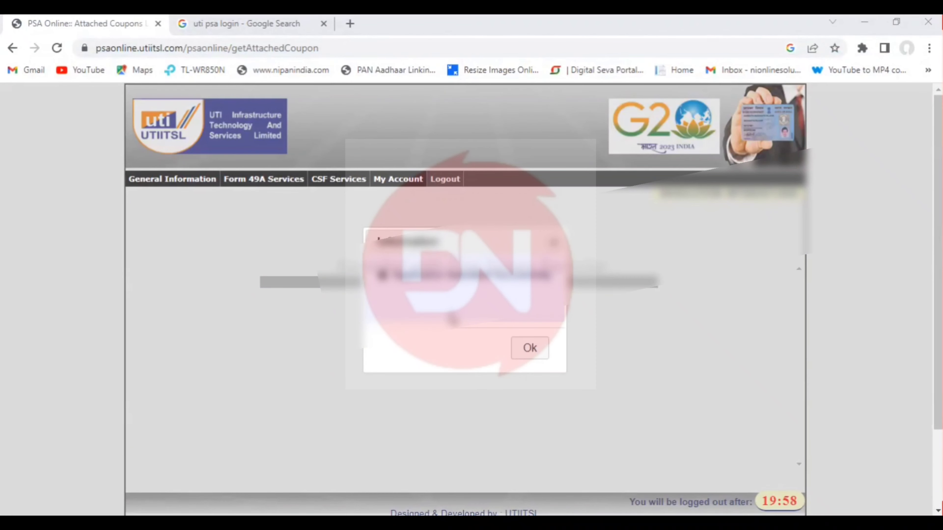
pyautogui.click(530, 351)
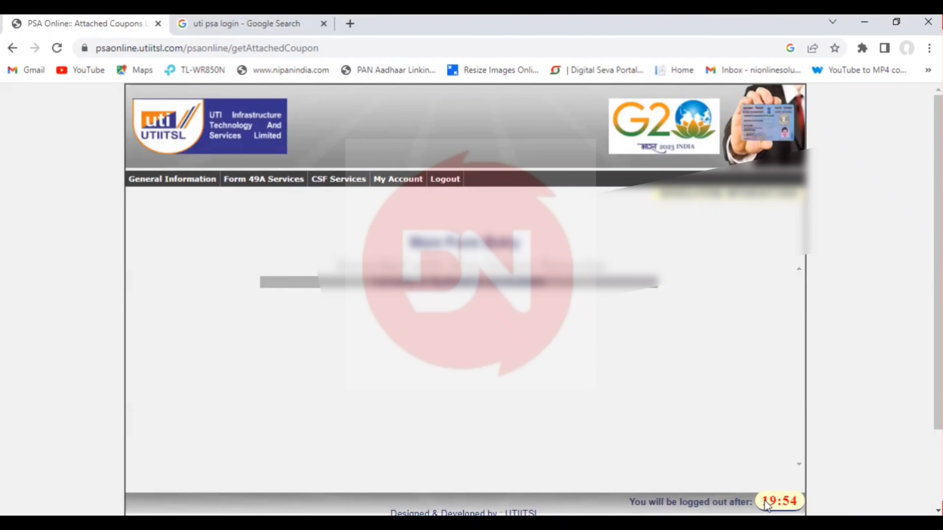
# Open the Upload Document page from the Form 49A Services.
pyautogui.moveTo(238, 181)
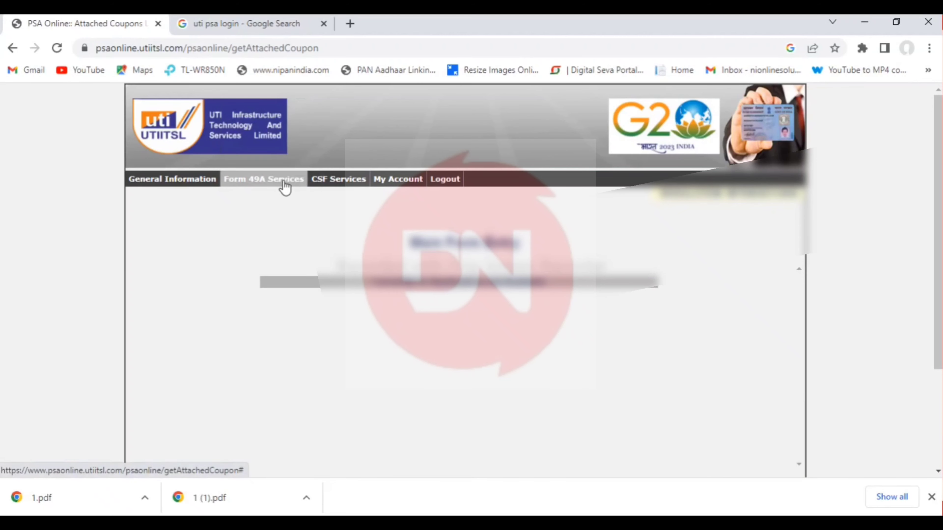
pyautogui.click(284, 185)
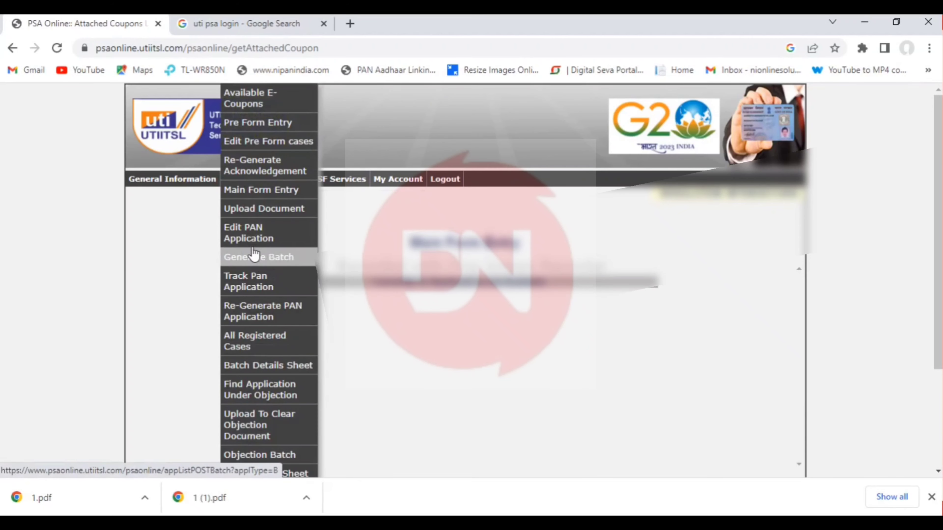
pyautogui.click(254, 219)
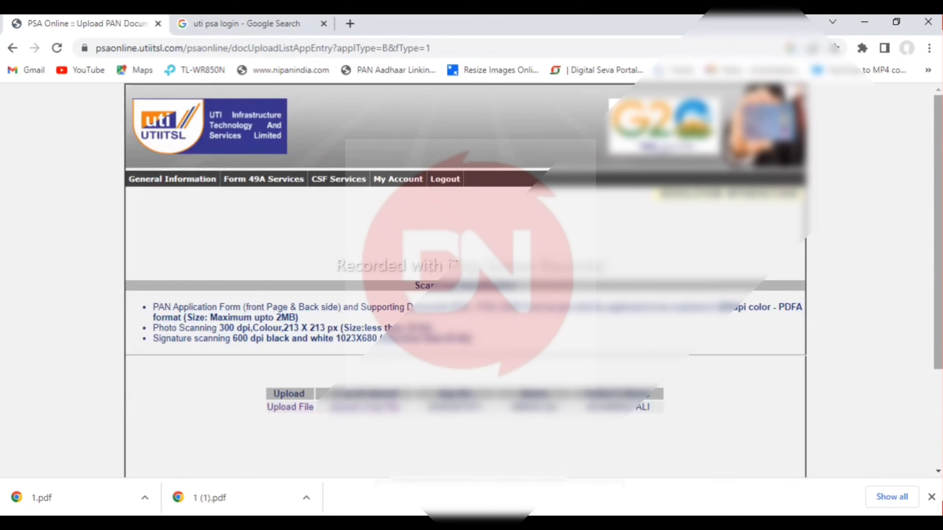
# Review the scanning specification and upload options, and open Upload Crop File for the applicant's application.
pyautogui.scroll(-3, 854, 457)
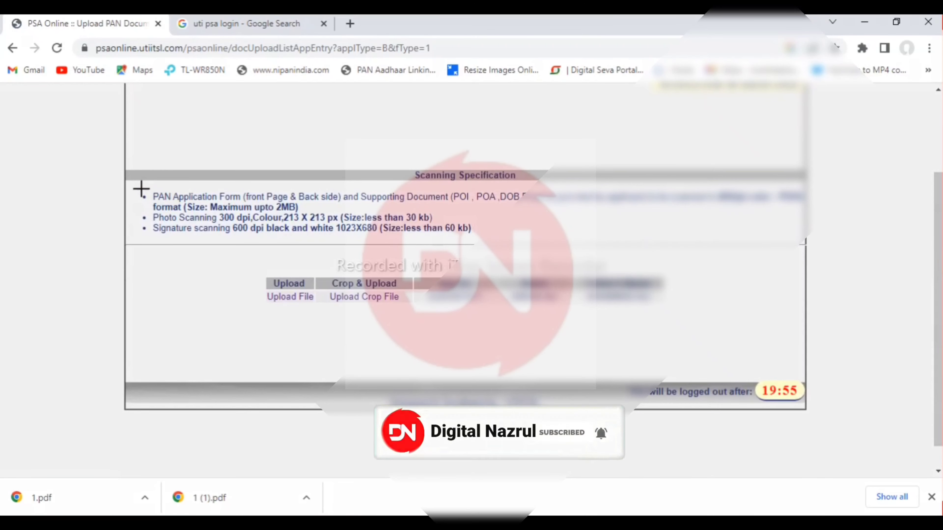
pyautogui.moveTo(131, 179)
pyautogui.mouseDown()
pyautogui.moveTo(720, 237)
pyautogui.moveTo(812, 228)
pyautogui.mouseUp()
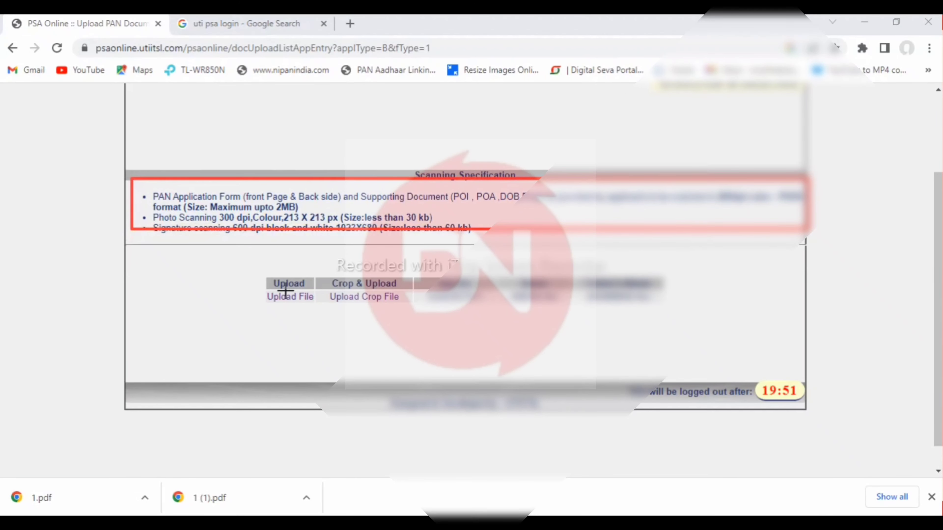
pyautogui.moveTo(252, 268); pyautogui.dragTo(317, 315)
pyautogui.moveTo(326, 270)
pyautogui.mouseDown()
pyautogui.moveTo(364, 312)
pyautogui.moveTo(413, 313)
pyautogui.mouseUp()
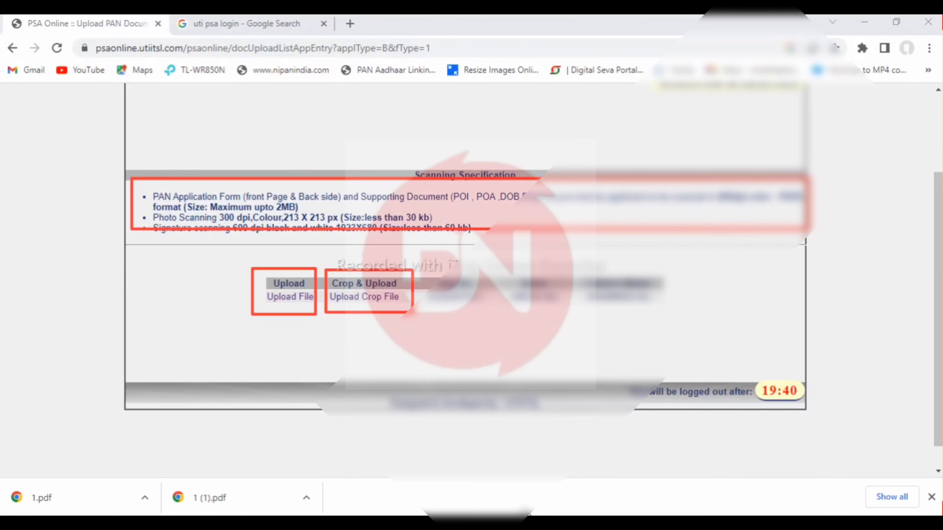
pyautogui.click(519, 502)
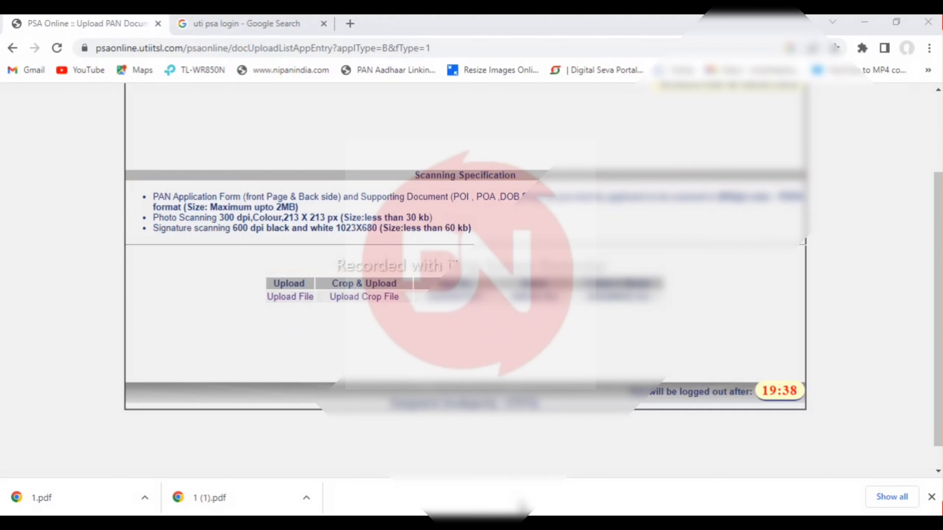
pyautogui.click(353, 301)
pyautogui.click(354, 302)
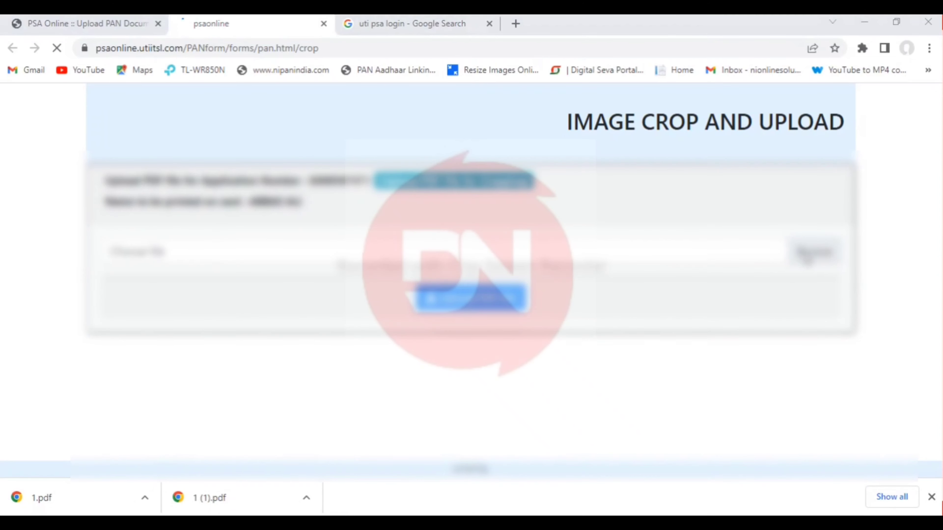
# Choose the applicant's scanned PDF from their desktop folder and upload it for cropping.
pyautogui.click(804, 257)
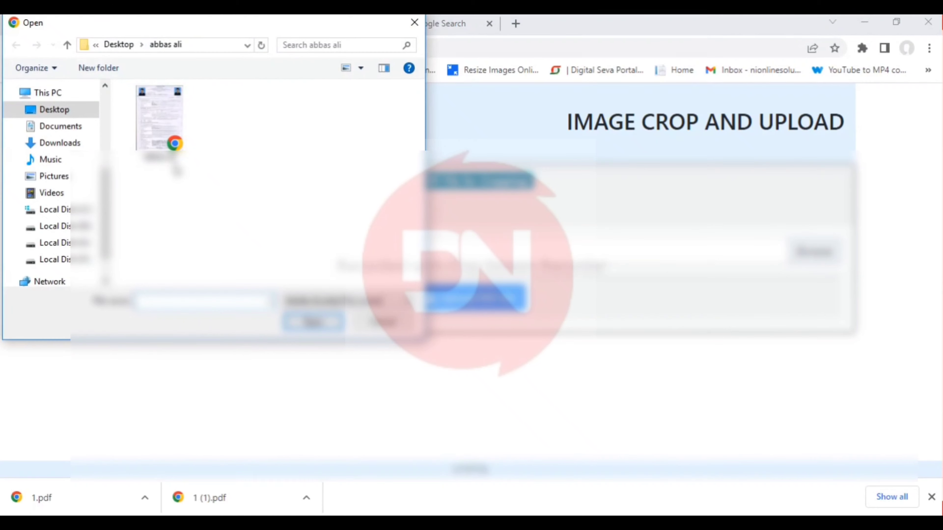
pyautogui.click(66, 112)
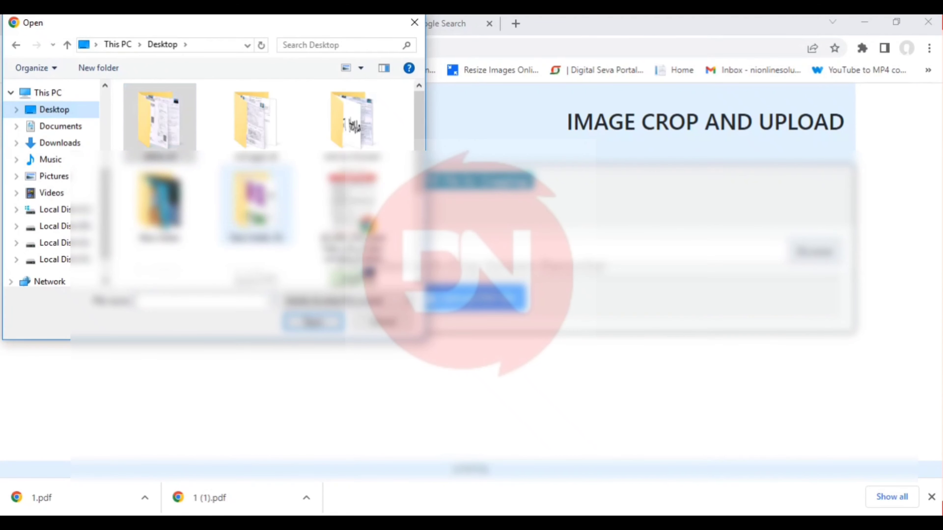
pyautogui.doubleClick(159, 119)
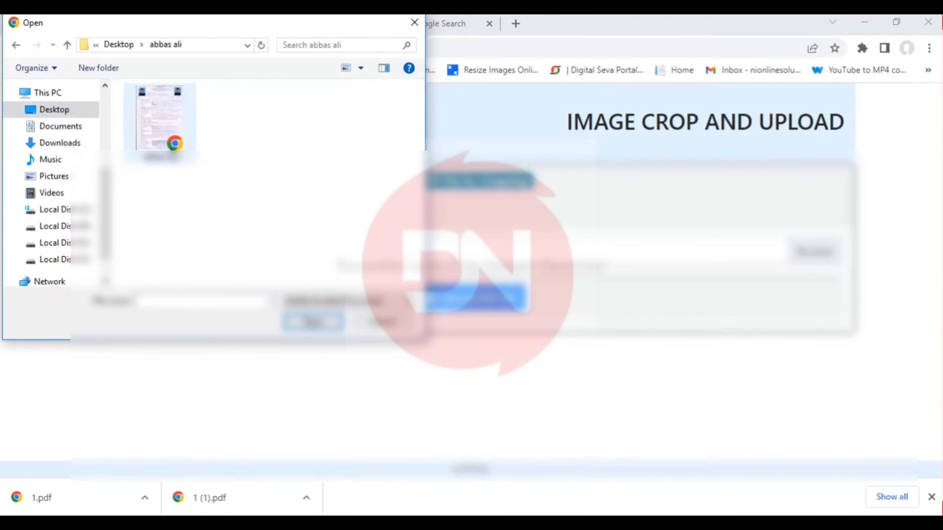
pyautogui.click(165, 143)
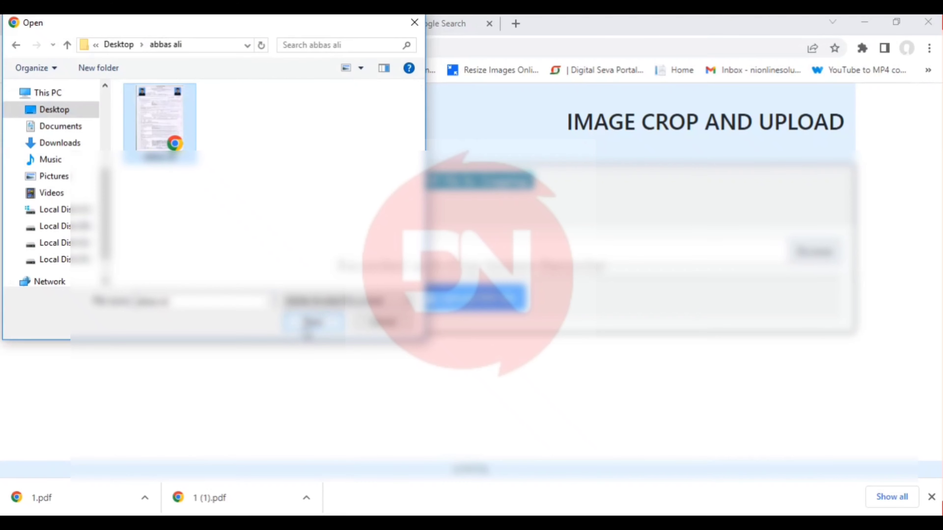
pyautogui.click(314, 321)
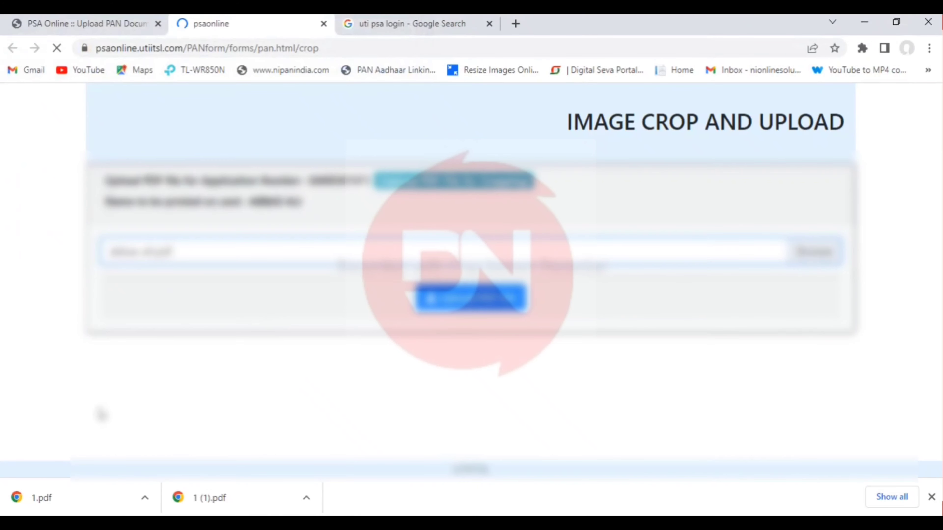
pyautogui.click(496, 299)
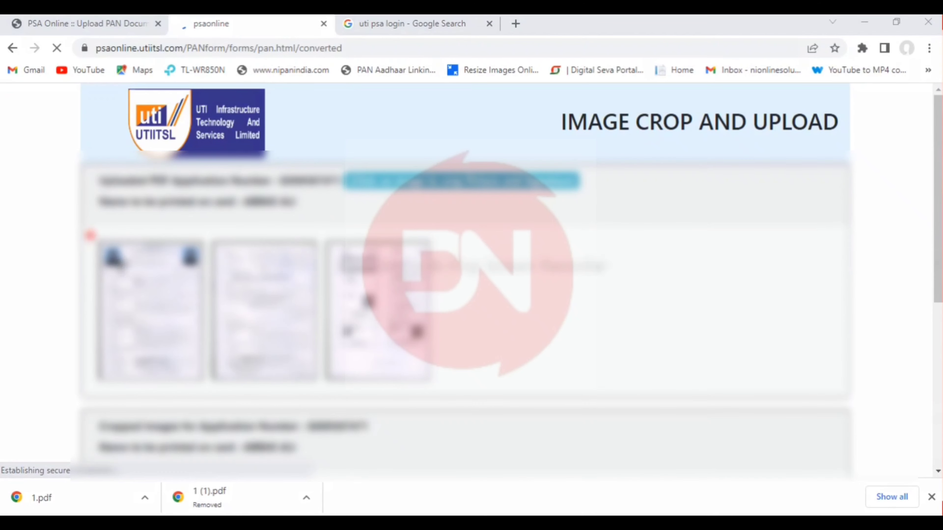
# Crop the applicant's right-hand photo from the first scanned page and place it in the picture slot.
pyautogui.moveTo(87, 234); pyautogui.dragTo(459, 389)
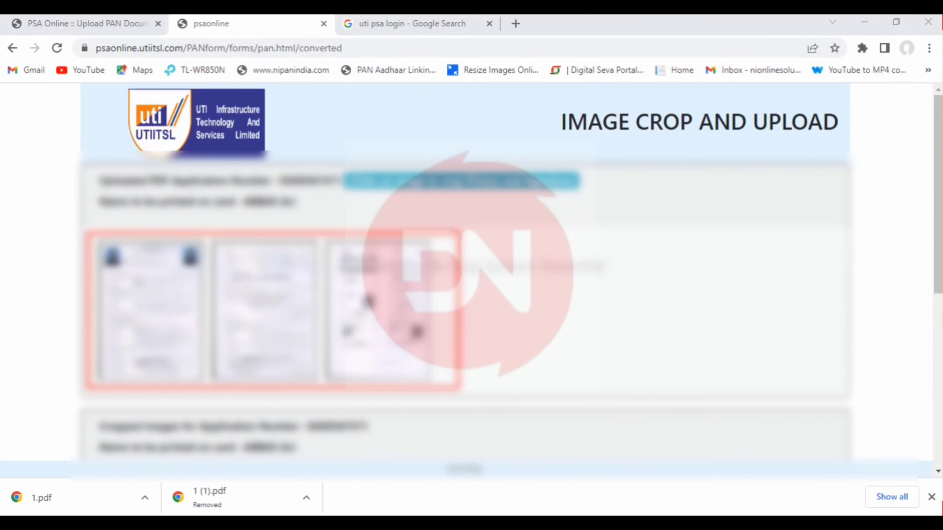
pyautogui.moveTo(938, 252); pyautogui.dragTo(924, 341)
pyautogui.scroll(-3, 928, 362)
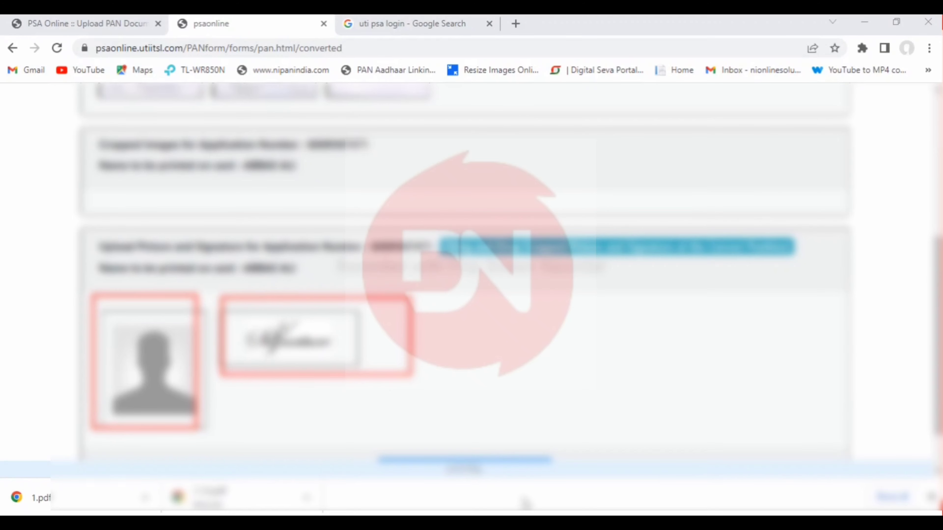
pyautogui.scroll(7, 464, 271)
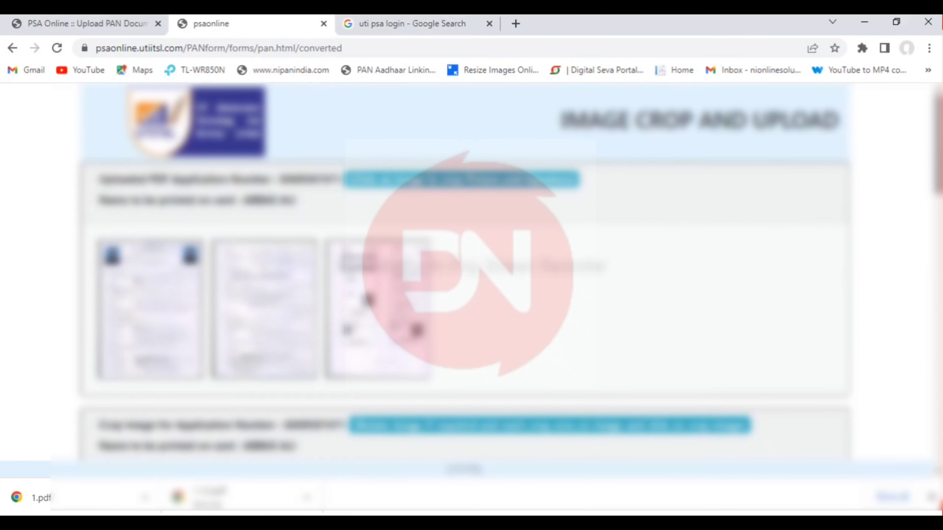
pyautogui.scroll(-7, 764, 503)
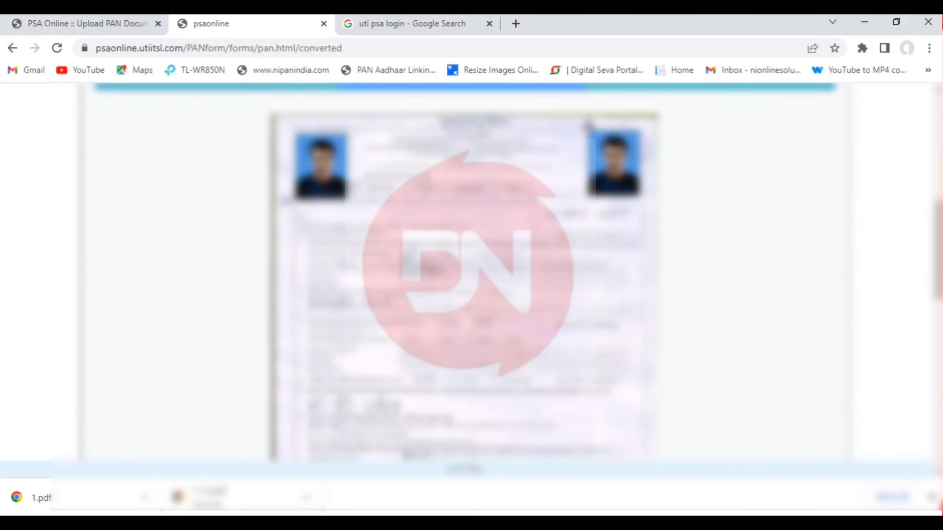
pyautogui.moveTo(588, 130); pyautogui.dragTo(640, 196)
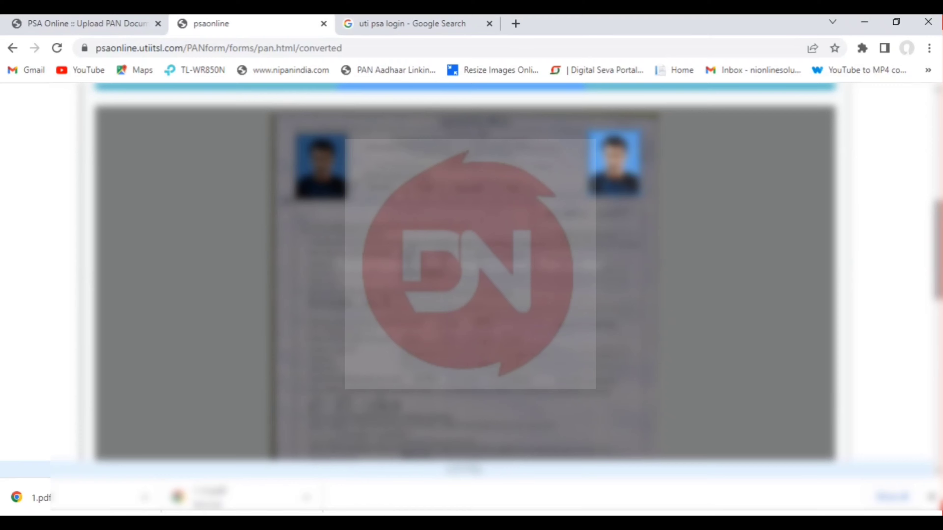
pyautogui.scroll(1, 482, 134)
pyautogui.click(472, 121)
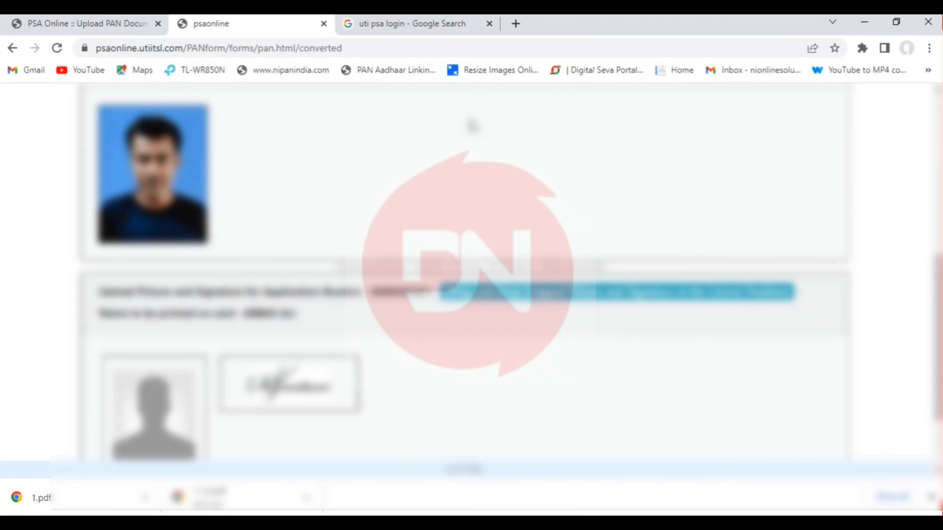
pyautogui.moveTo(143, 159); pyautogui.dragTo(149, 415)
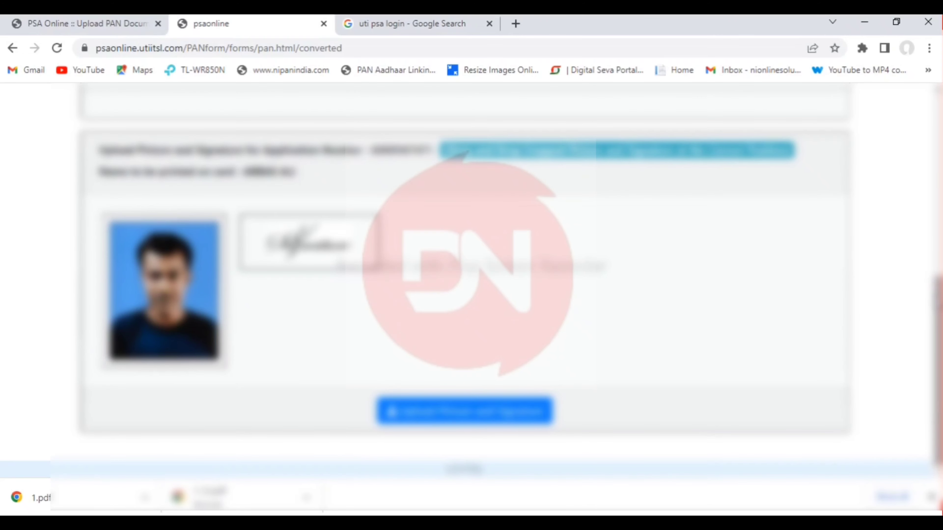
# Crop the signature below the form's right-hand photo, place it in the signature slot, and upload the picture and signature.
pyautogui.scroll(5, 464, 271)
pyautogui.scroll(3, 709, 194)
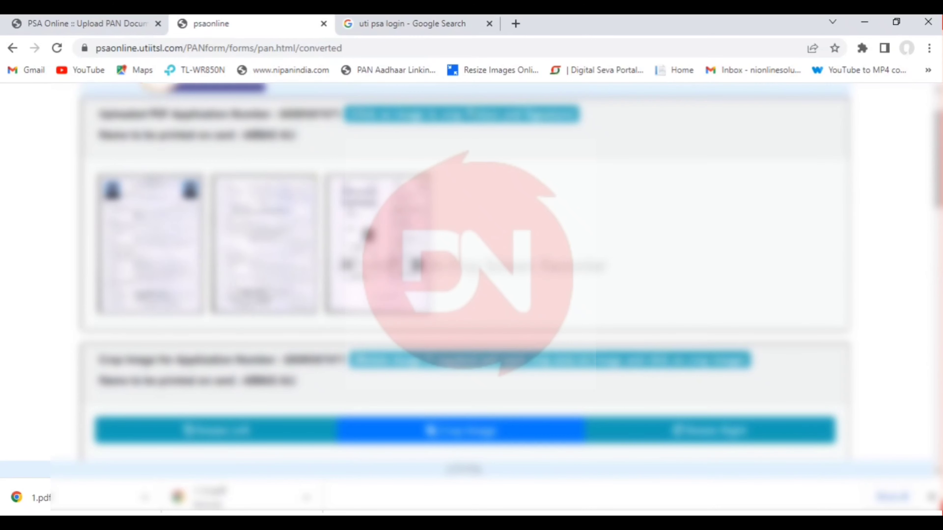
pyautogui.scroll(-9, 464, 271)
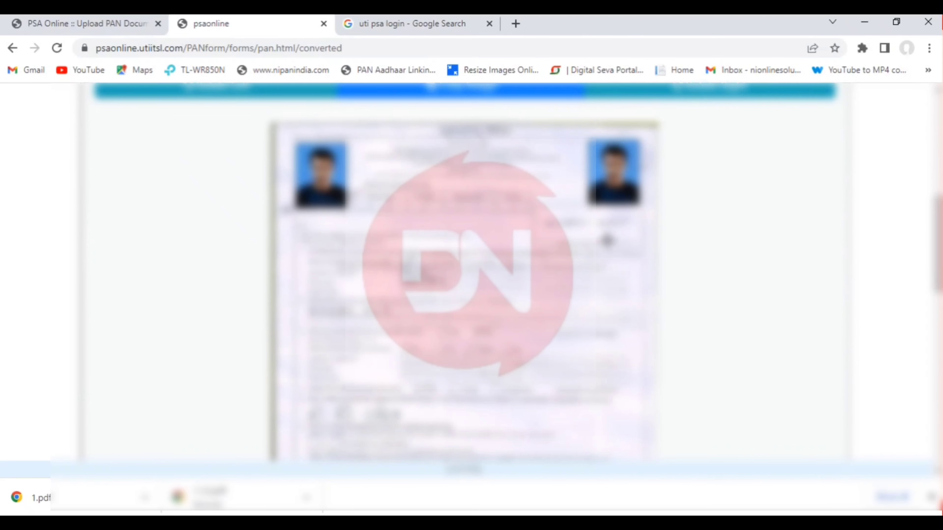
pyautogui.moveTo(539, 208); pyautogui.dragTo(637, 238)
pyautogui.click(466, 93)
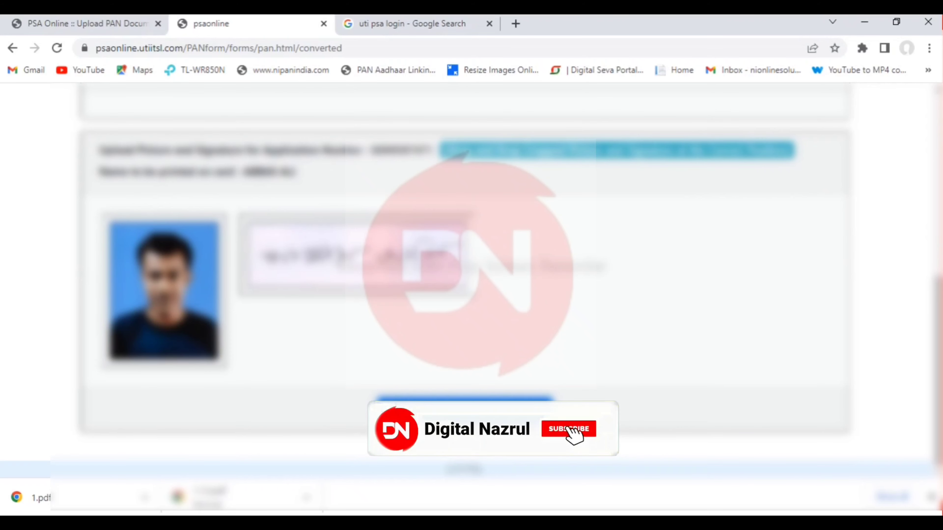
pyautogui.click(464, 411)
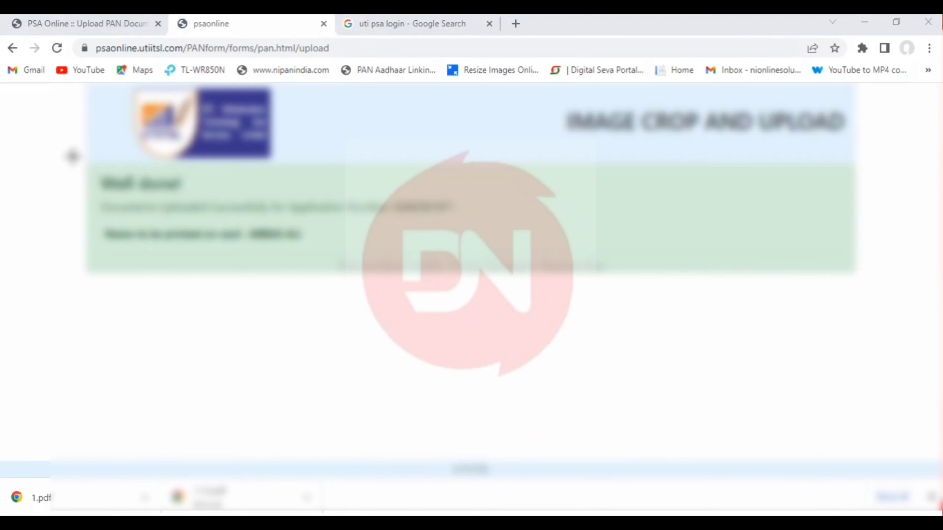
pyautogui.moveTo(91, 185)
pyautogui.mouseDown()
pyautogui.moveTo(316, 295)
pyautogui.moveTo(491, 299)
pyautogui.mouseUp()
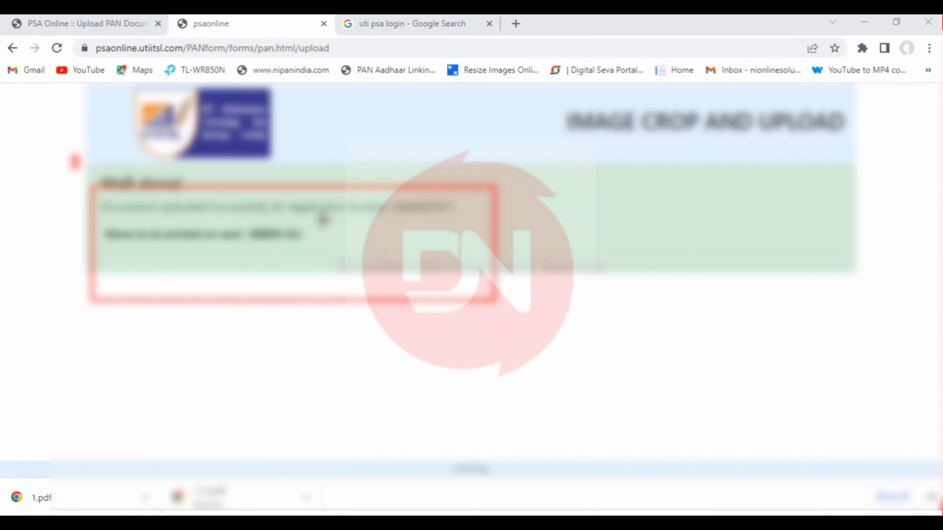
pyautogui.press('Escape')
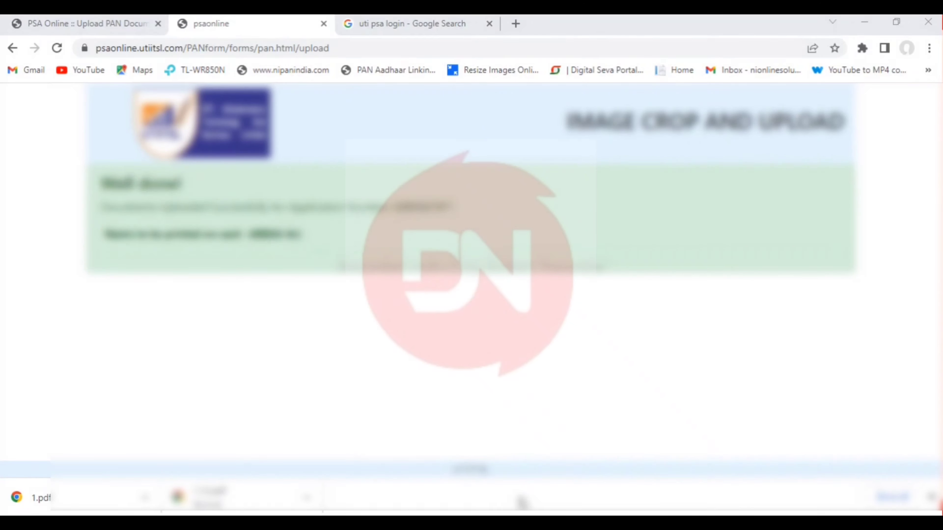
# Open batch creation from the Form 49A Services on the PSA Online page and submit a batch containing the applicant's application.
pyautogui.click(53, 25)
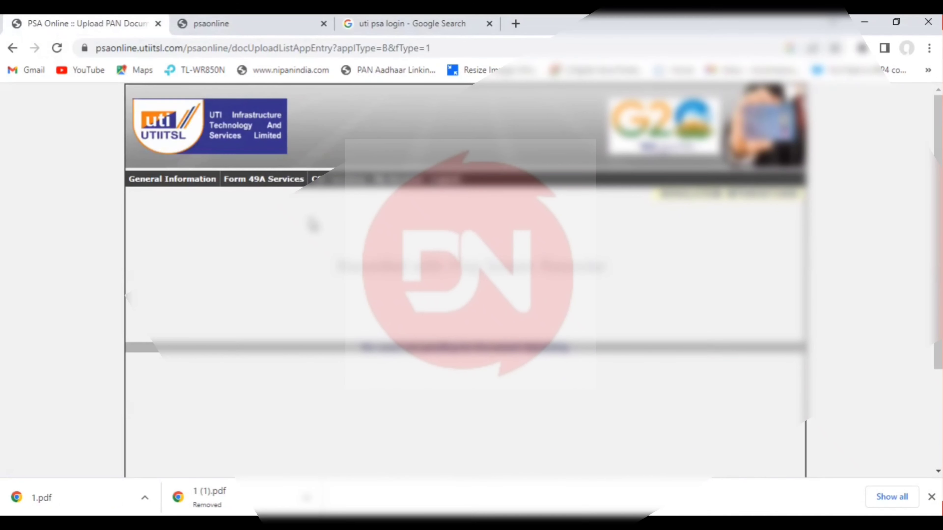
pyautogui.click(261, 186)
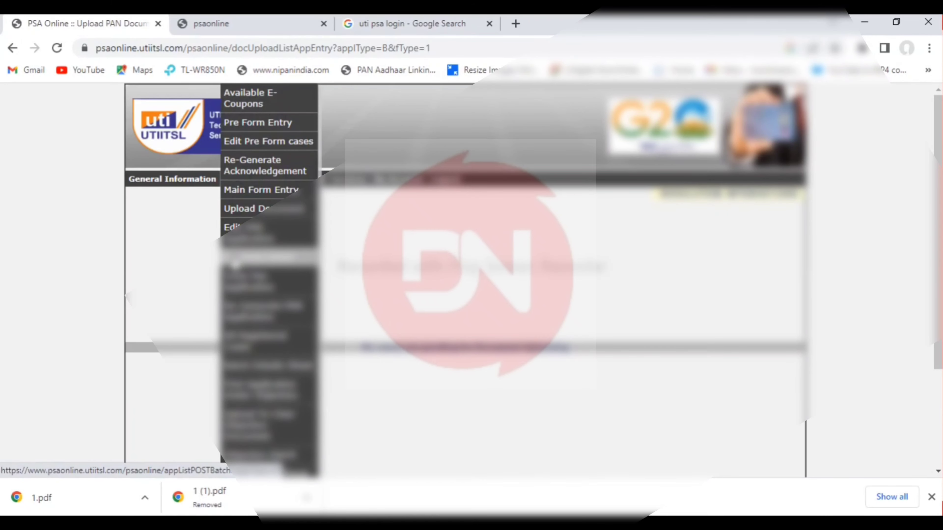
pyautogui.click(265, 264)
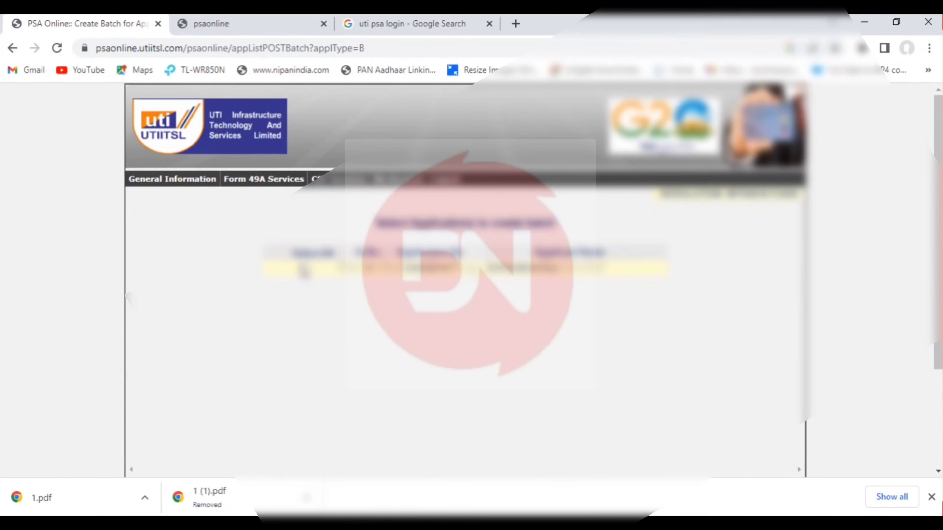
pyautogui.click(305, 268)
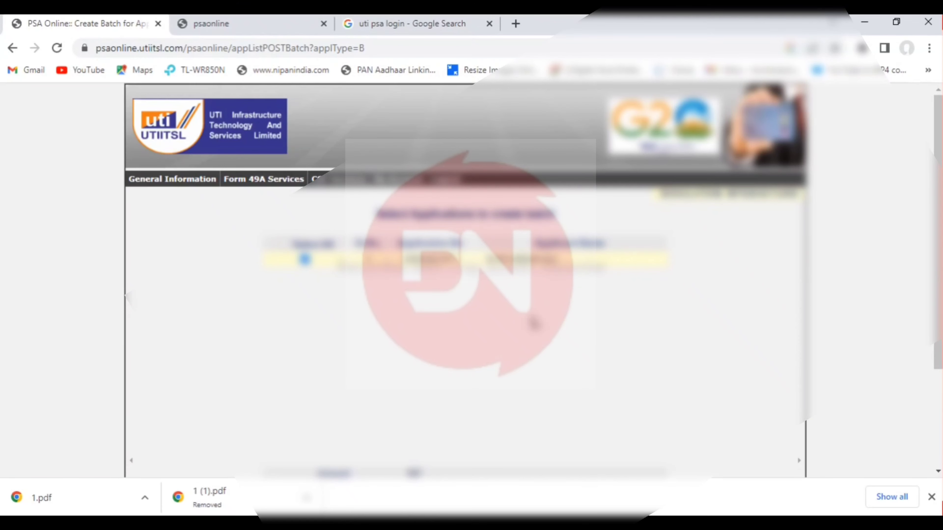
pyautogui.scroll(-4, 824, 338)
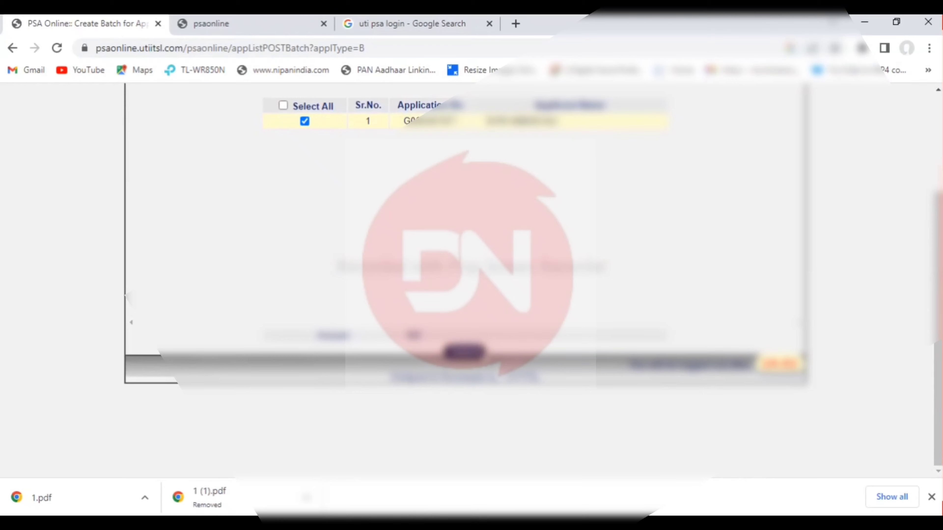
pyautogui.click(464, 352)
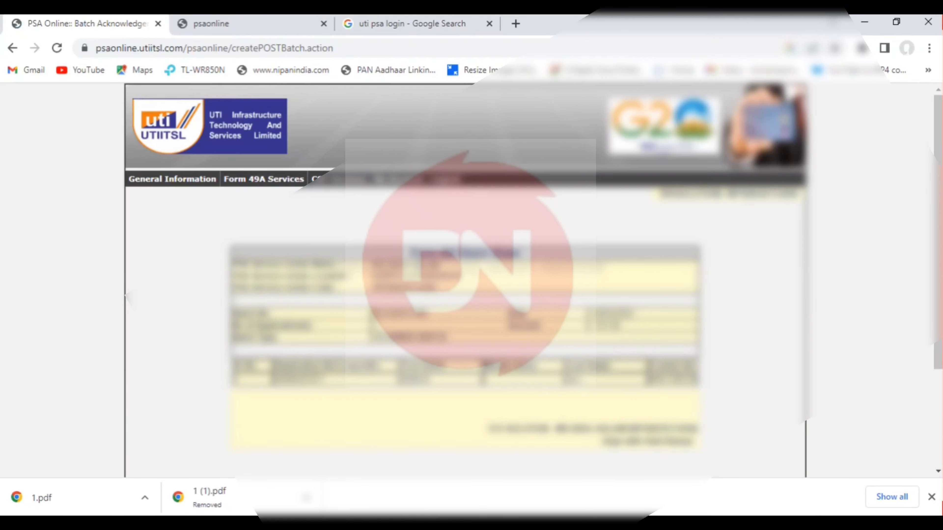
pyautogui.moveTo(202, 215)
pyautogui.mouseDown()
pyautogui.moveTo(368, 442)
pyautogui.moveTo(711, 486)
pyautogui.moveTo(726, 474)
pyautogui.mouseUp()
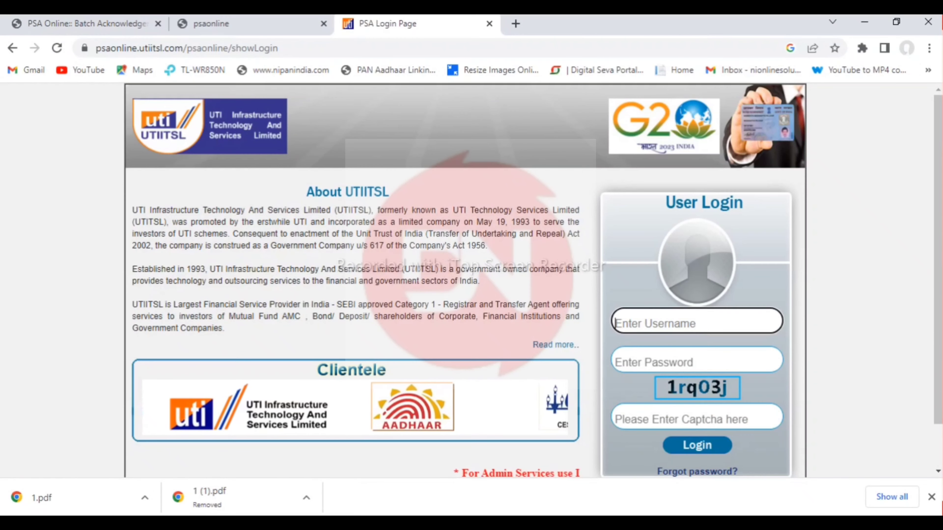